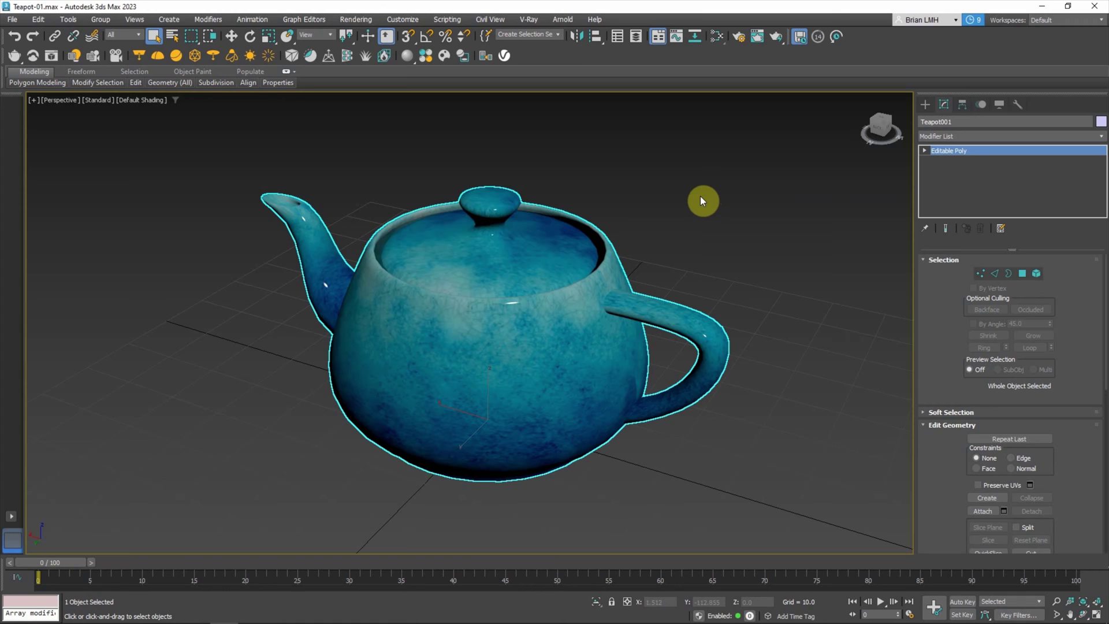
Inspect the teapot's ceramic texture bitmap in the Material Editor.
key(m)
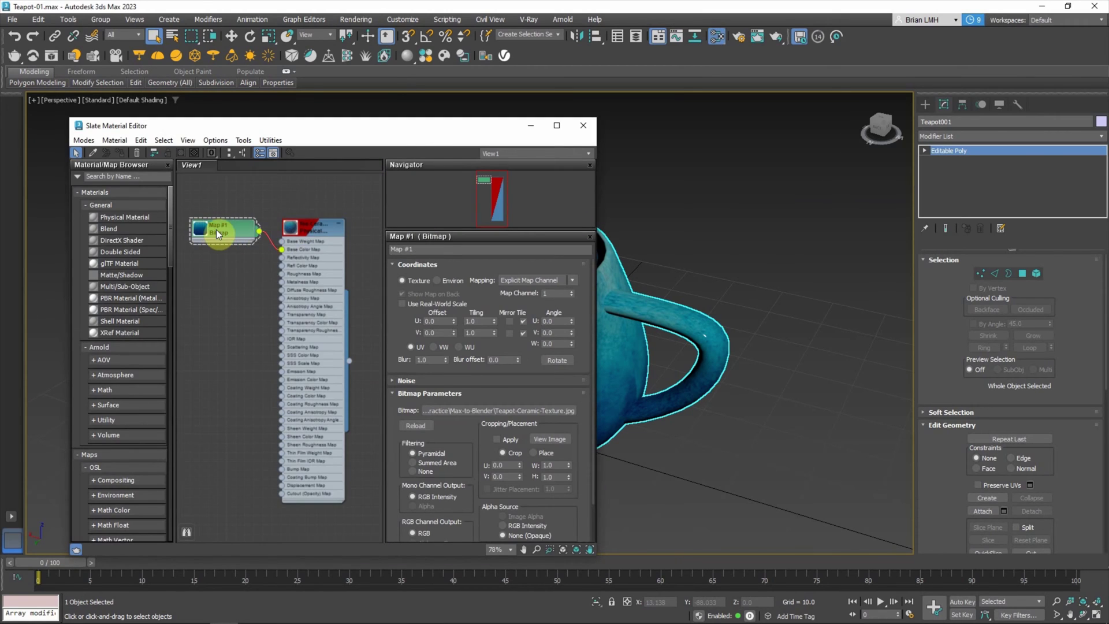
click(217, 230)
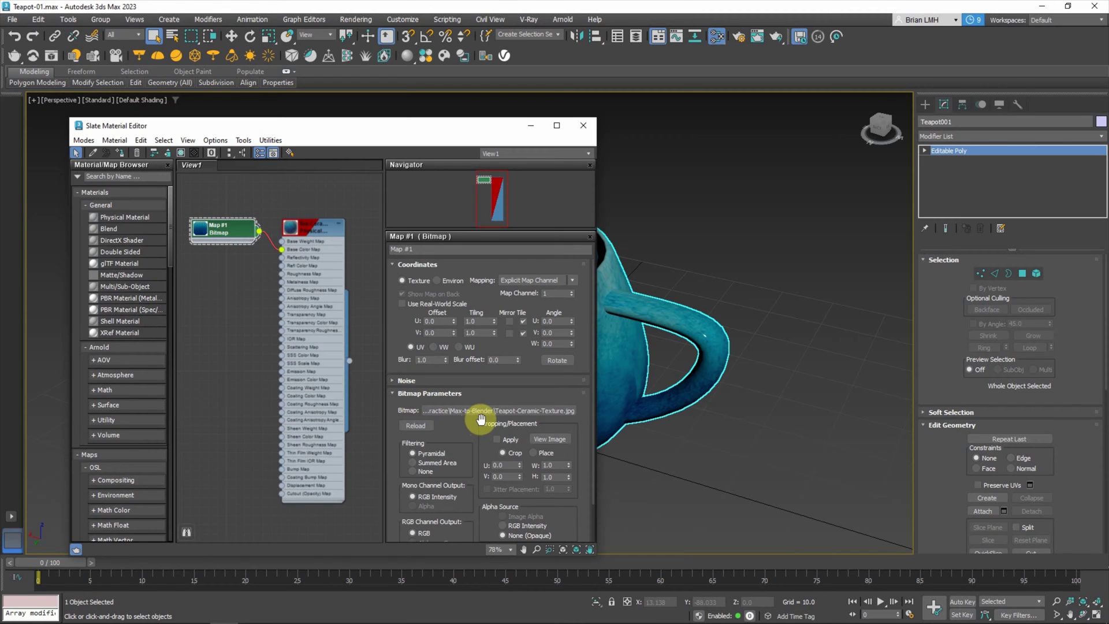
click(581, 131)
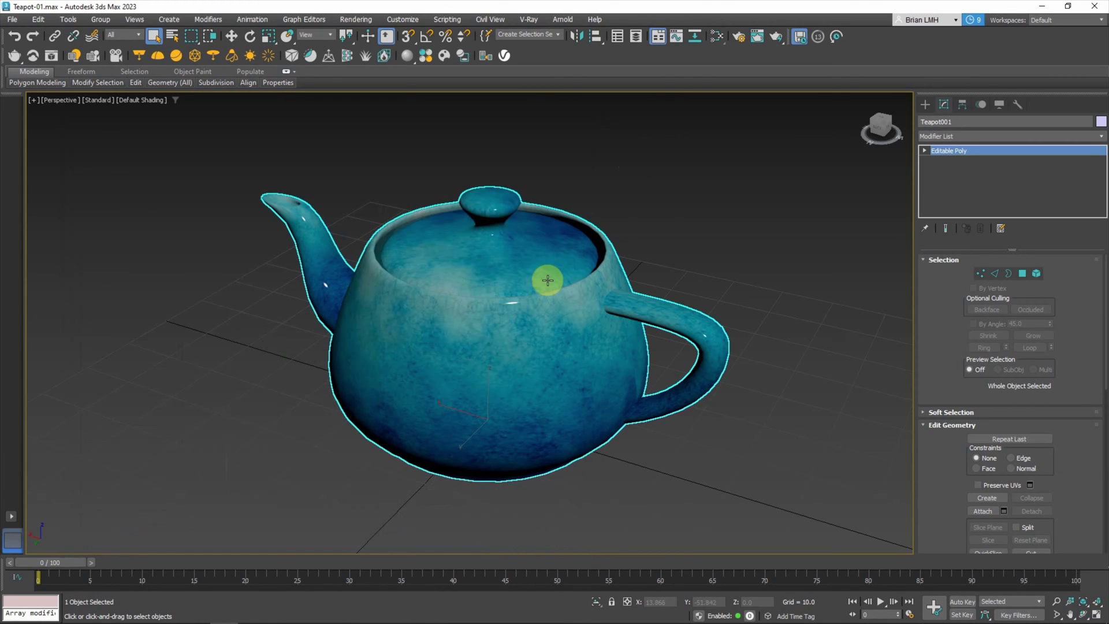
Export the selected teapot as FBX named 'teapot' into the Max-to-Blender folder.
click(13, 19)
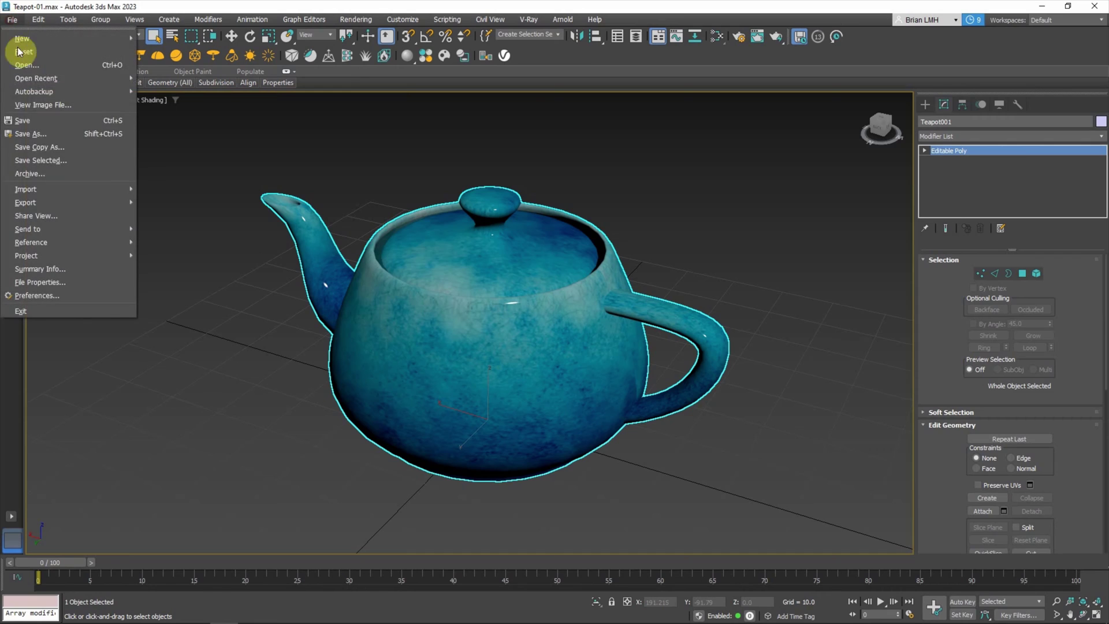
mouse_move(47, 203)
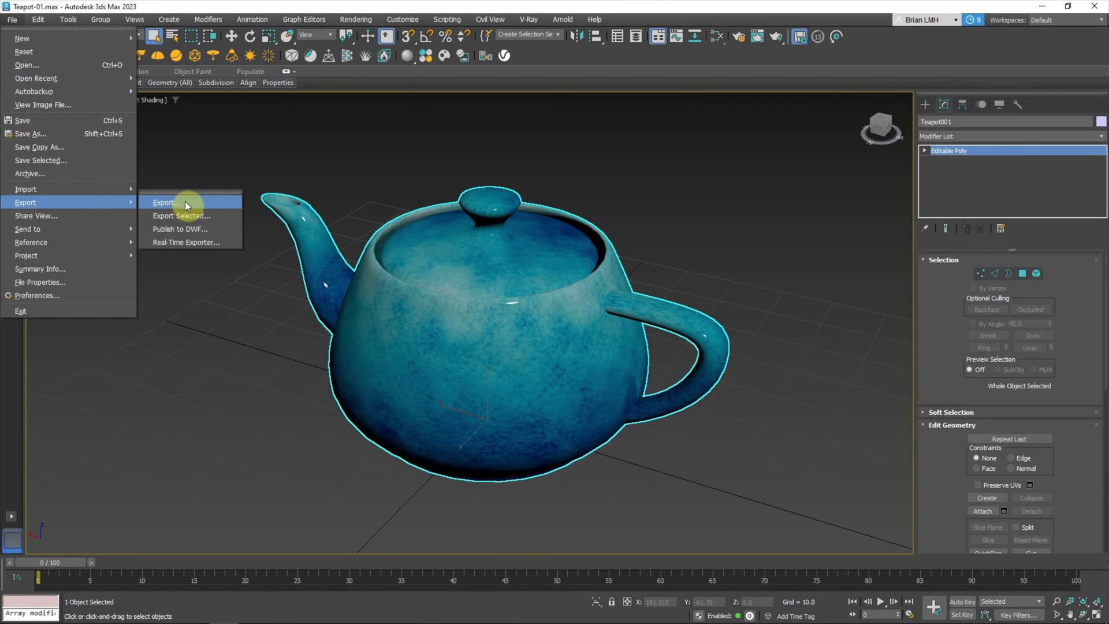
click(215, 218)
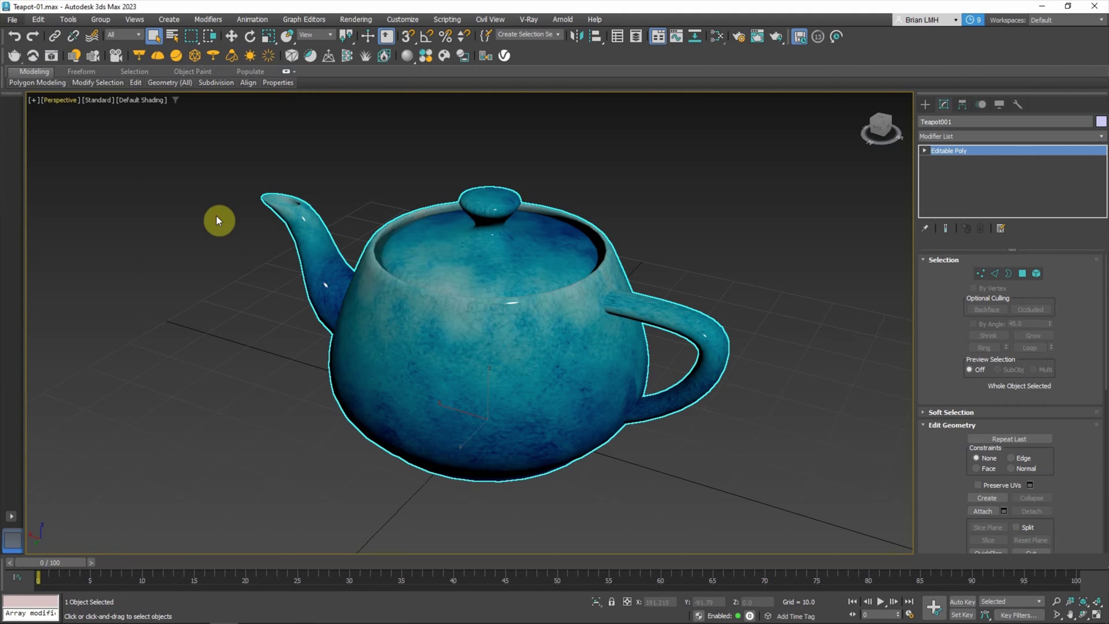
click(142, 357)
text(teapot)
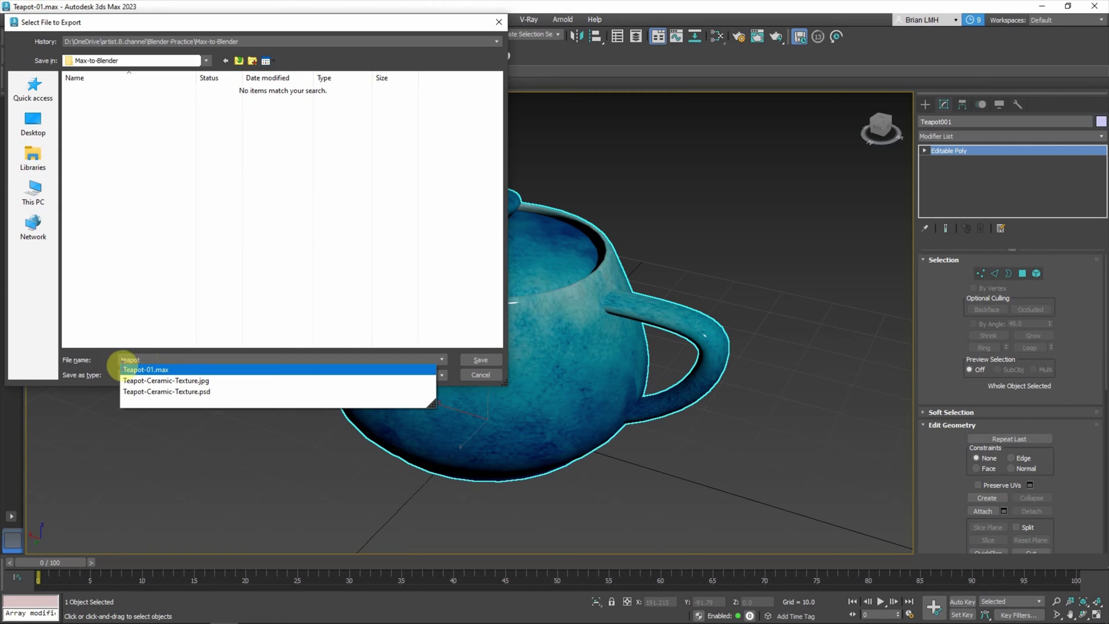
click(99, 363)
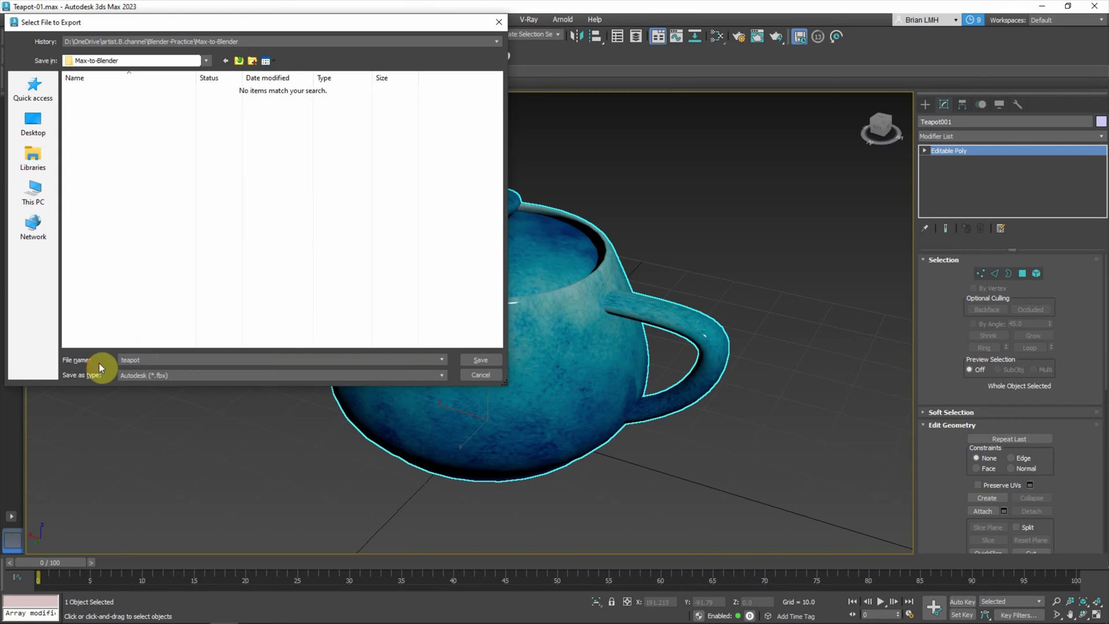
click(173, 375)
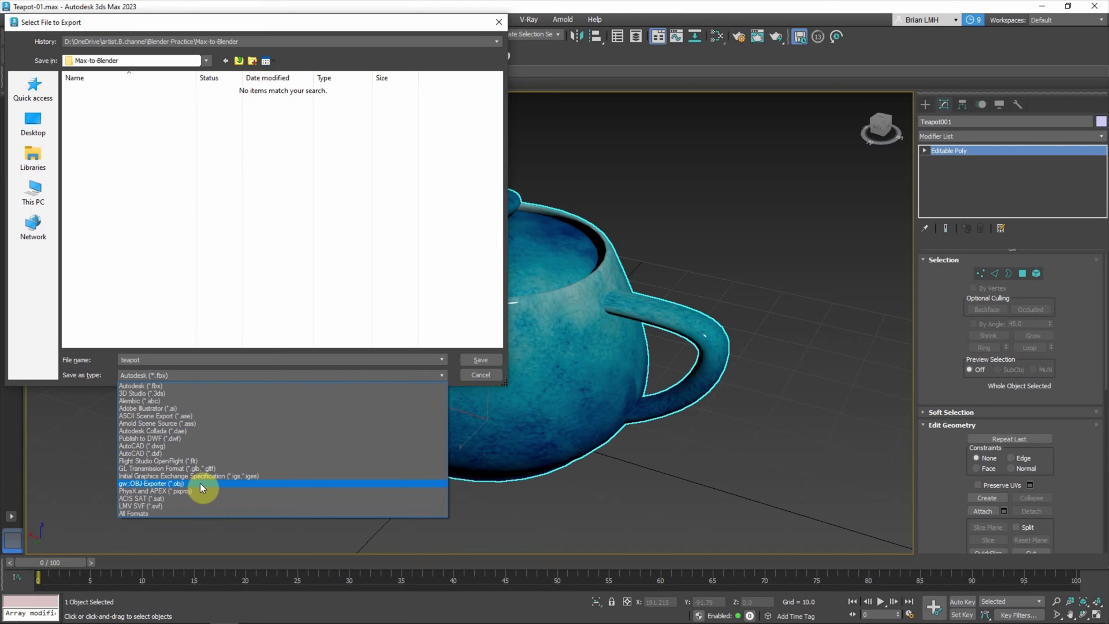
click(172, 386)
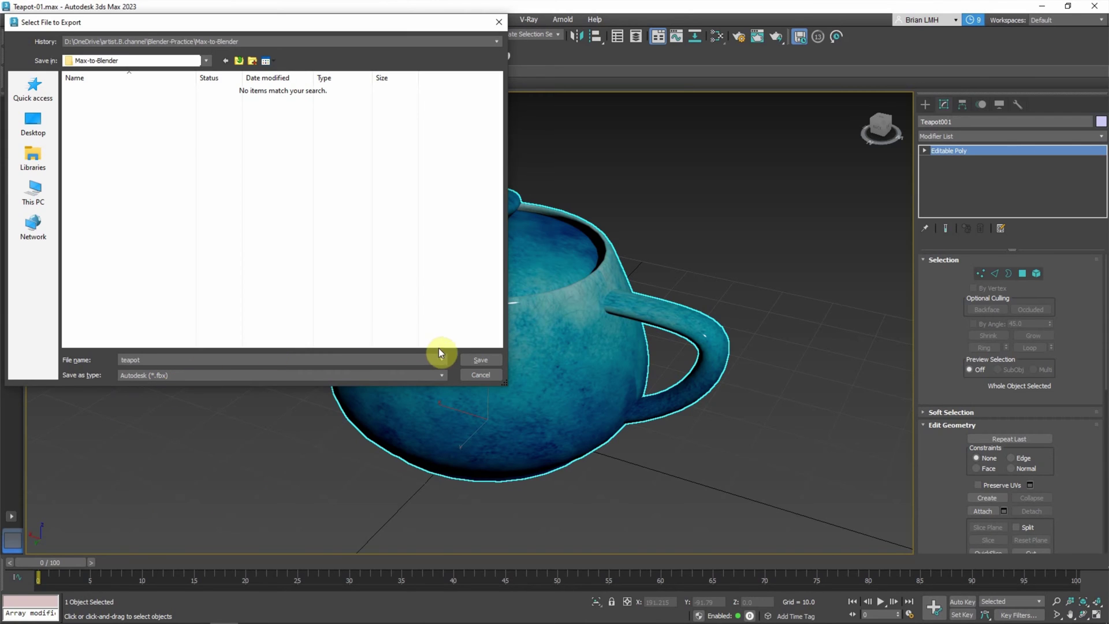
click(478, 360)
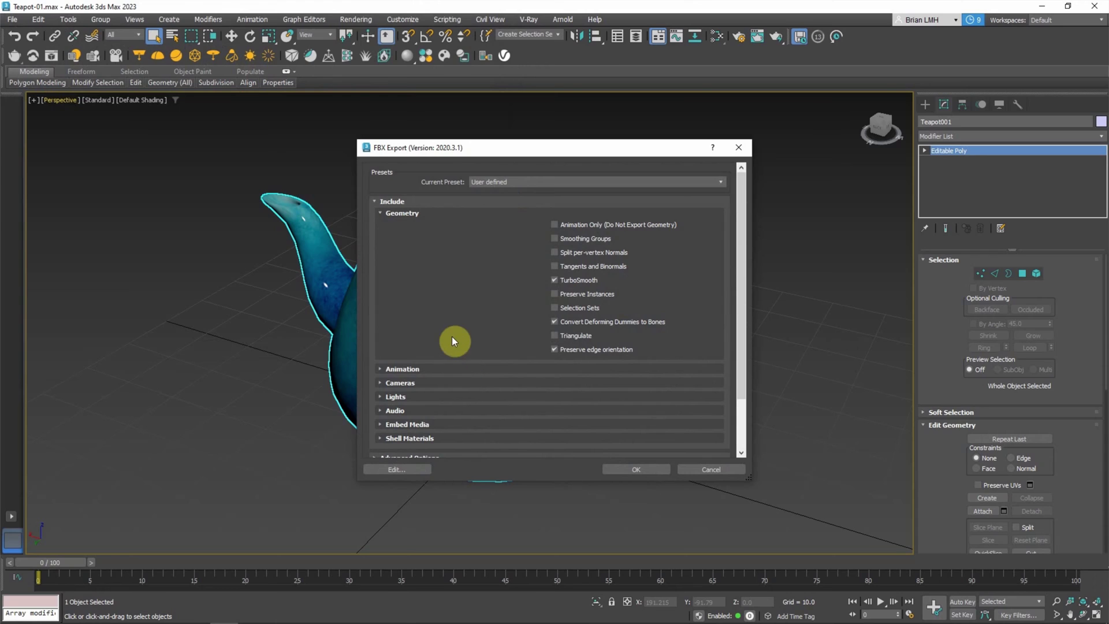
Finish the FBX export with the Autodesk Media & Entertainment preset and switch to Blender.
click(485, 184)
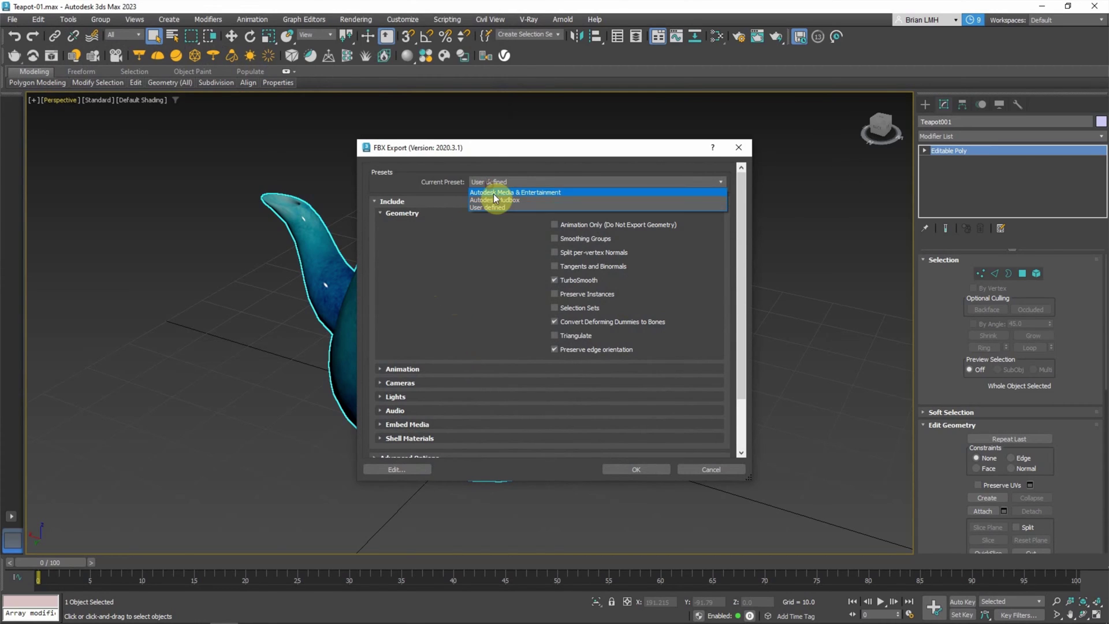
click(475, 186)
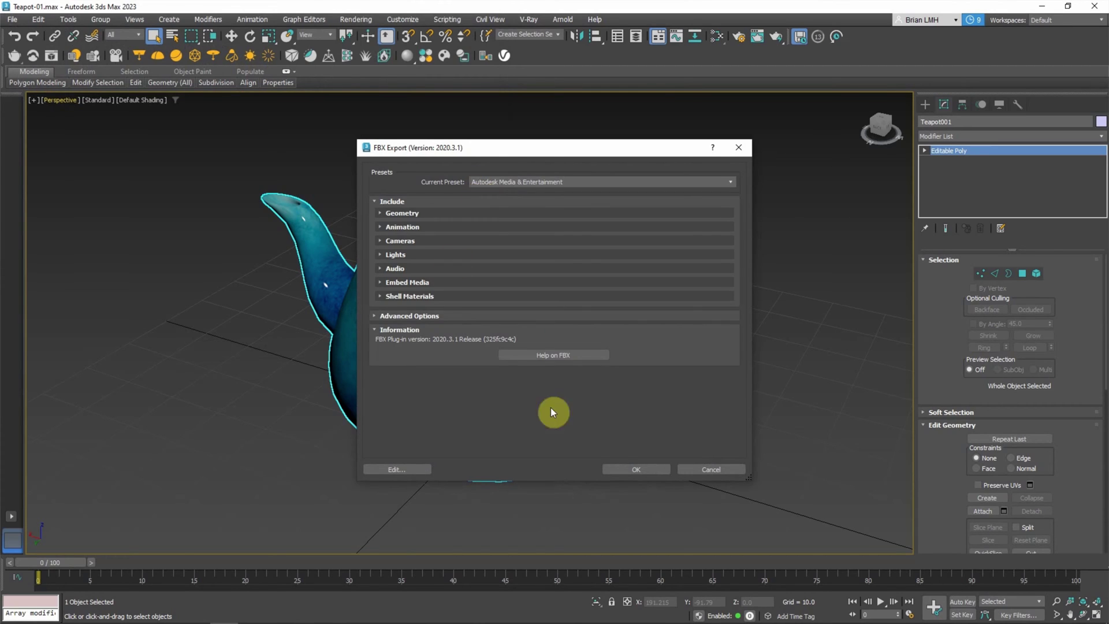
click(617, 467)
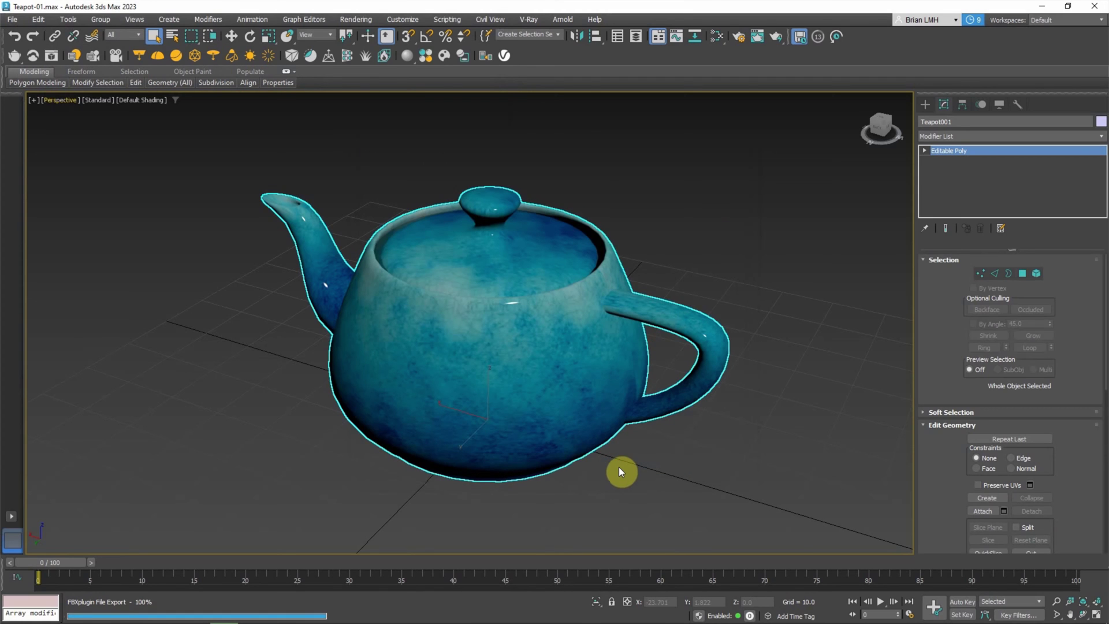
click(170, 614)
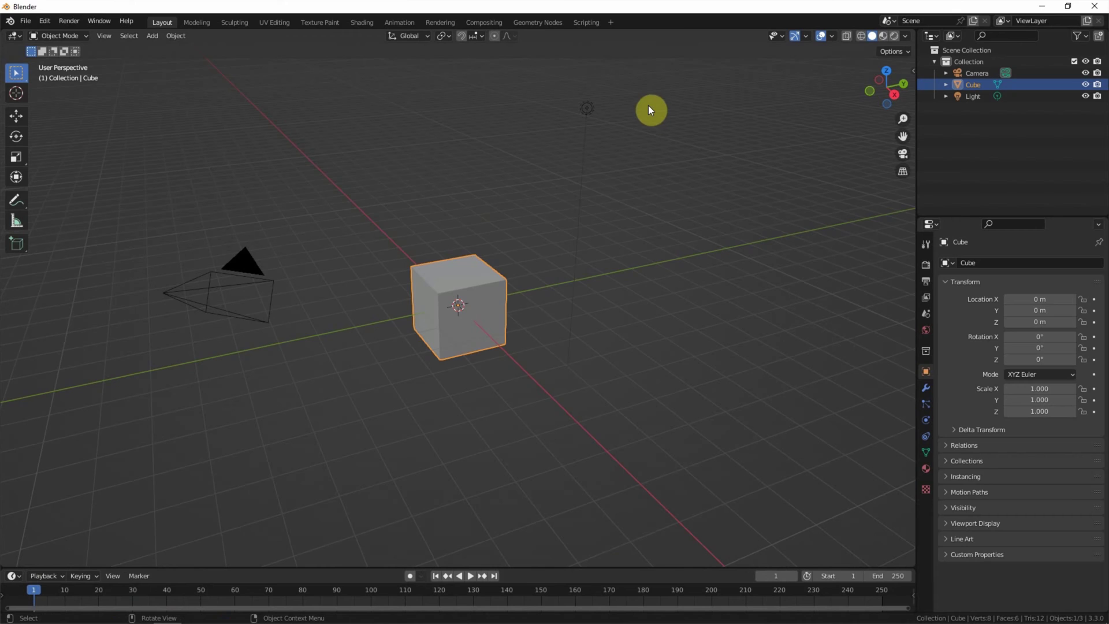
Delete the default camera, cube and light, and import teapot.fbx from Max-to-Blender.
drag(654, 86, 116, 414)
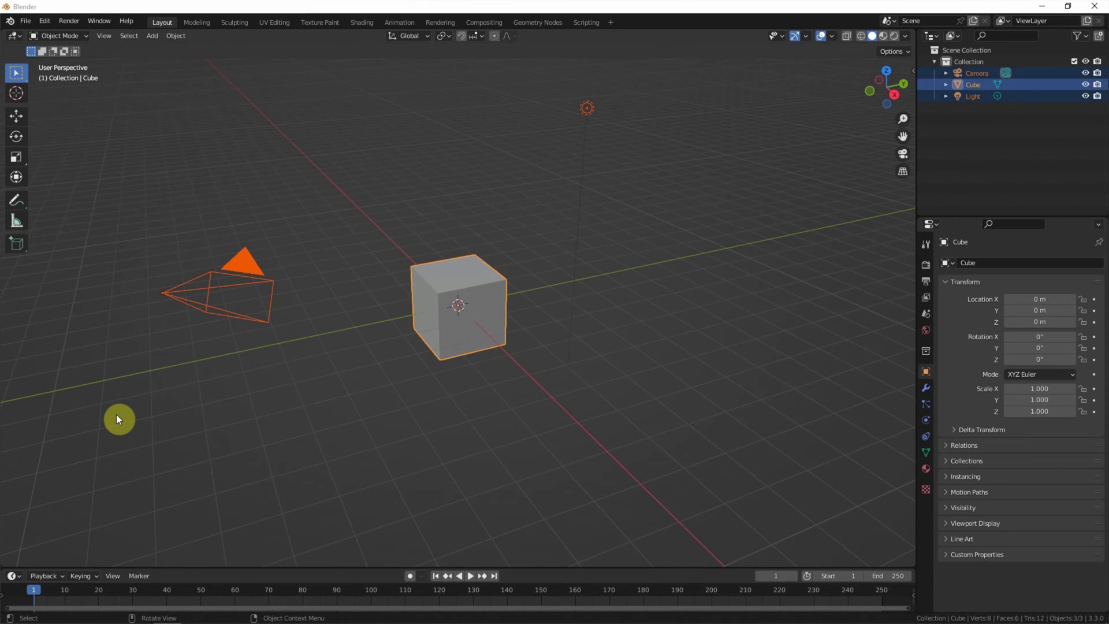
key(Delete)
click(29, 23)
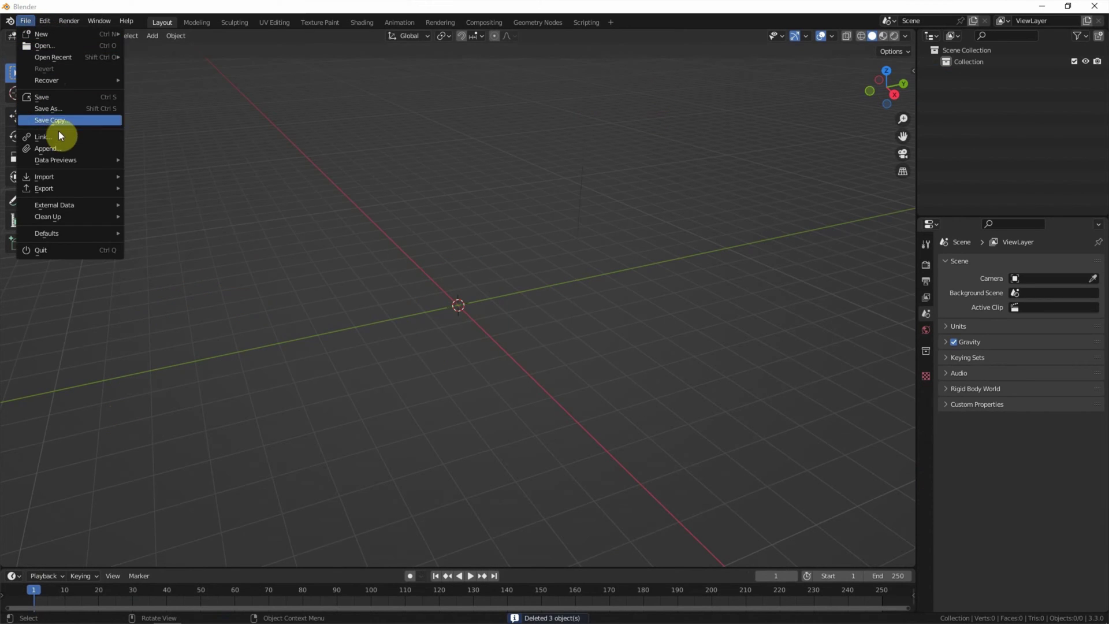
mouse_move(105, 176)
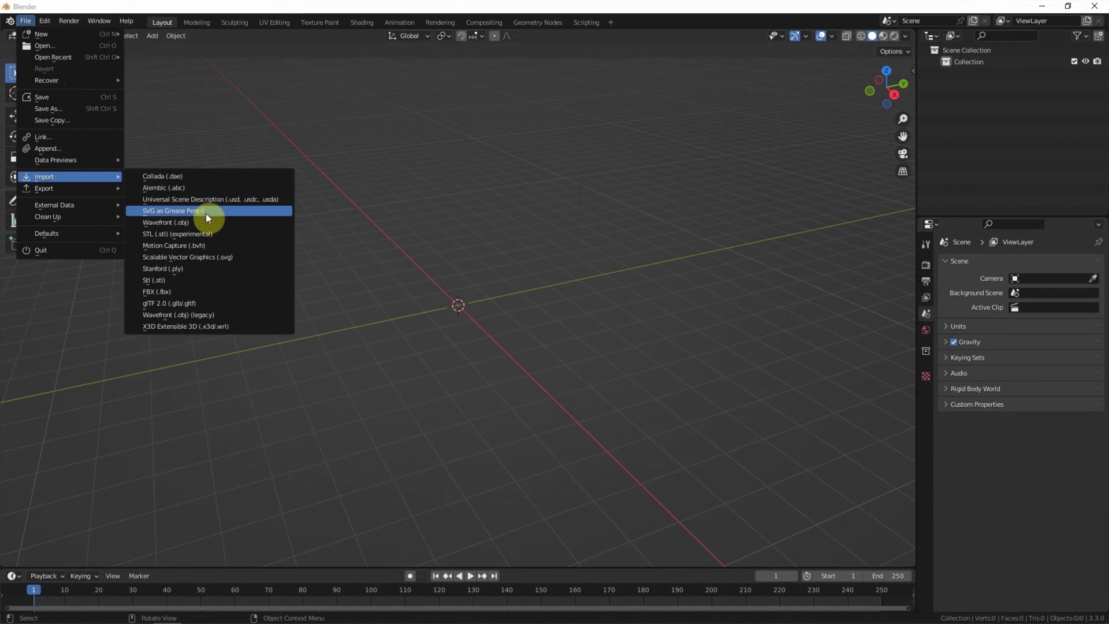
click(208, 296)
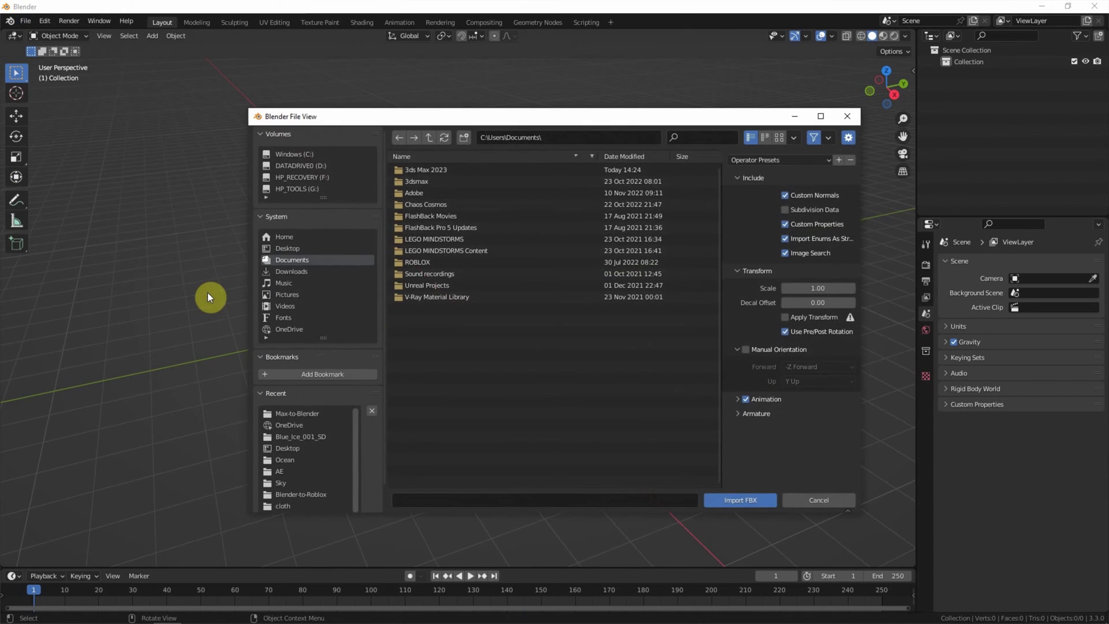
click(279, 412)
click(430, 172)
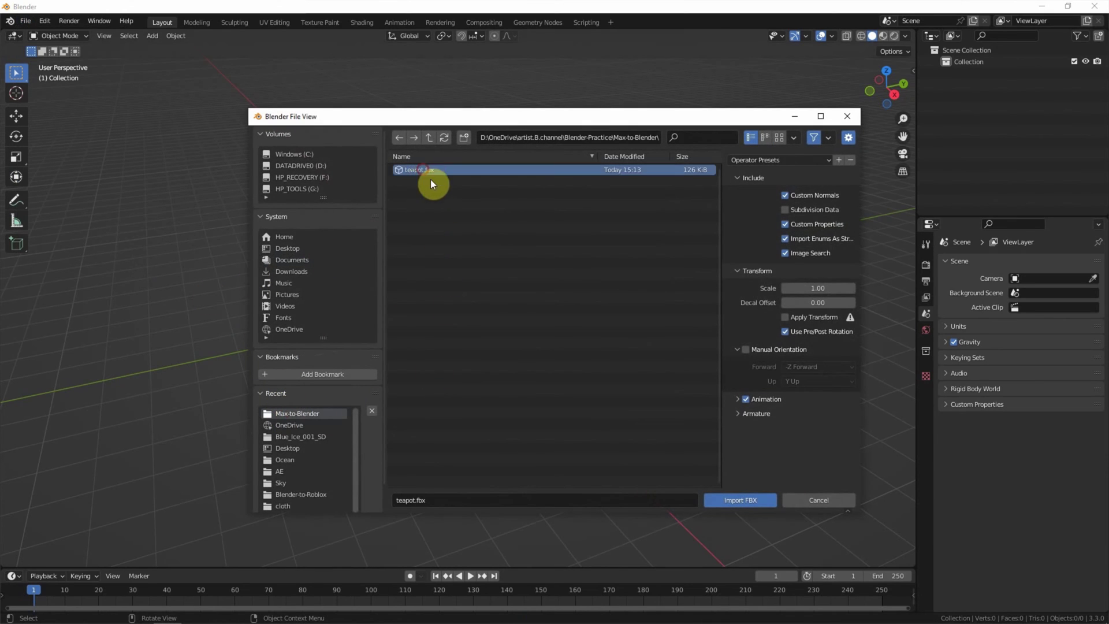
click(723, 503)
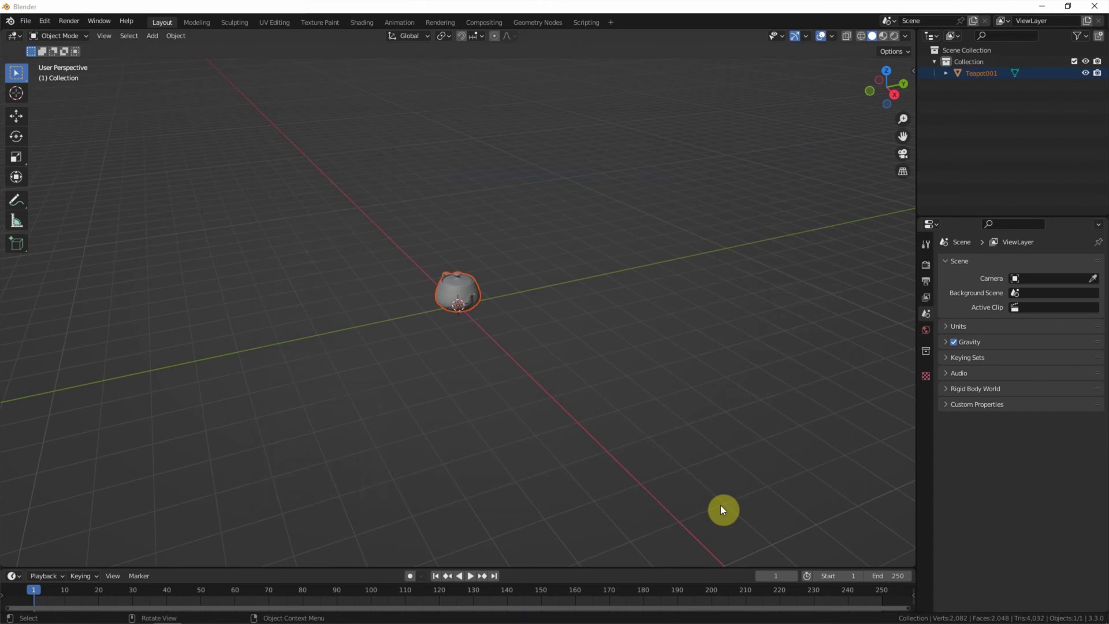
Enable the wireframe viewport overlay on the imported teapot.
middle_drag(486, 317, 569, 321)
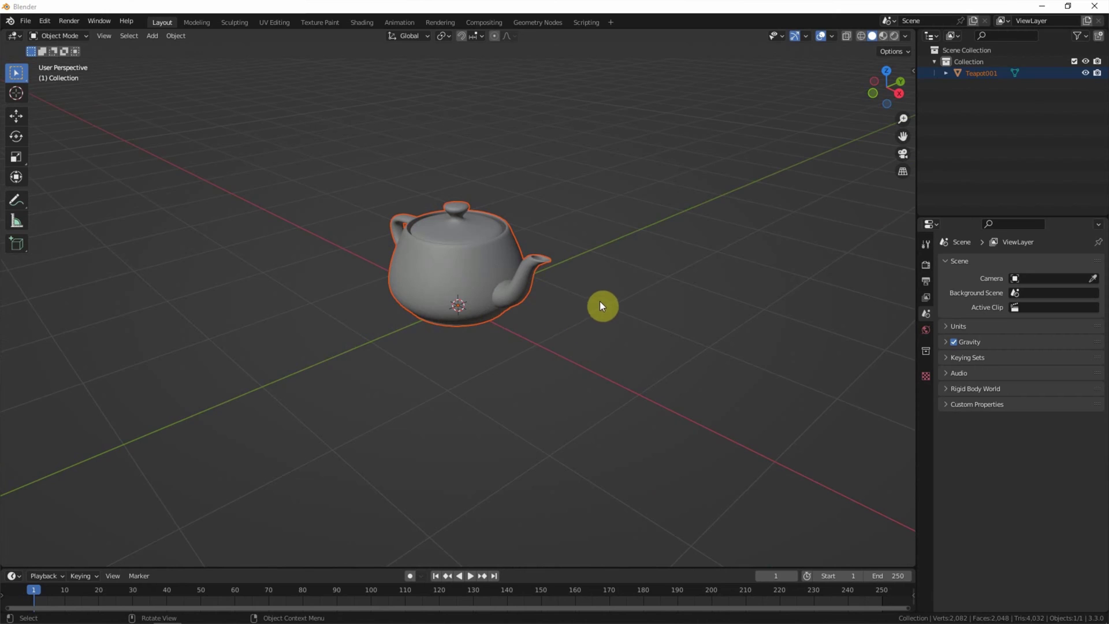
click(832, 37)
click(761, 233)
scroll(597, 280, up, 3)
Enlarge the timeline area and orbit to a lower, side-on view of the teapot.
middle_drag(598, 279, 644, 292)
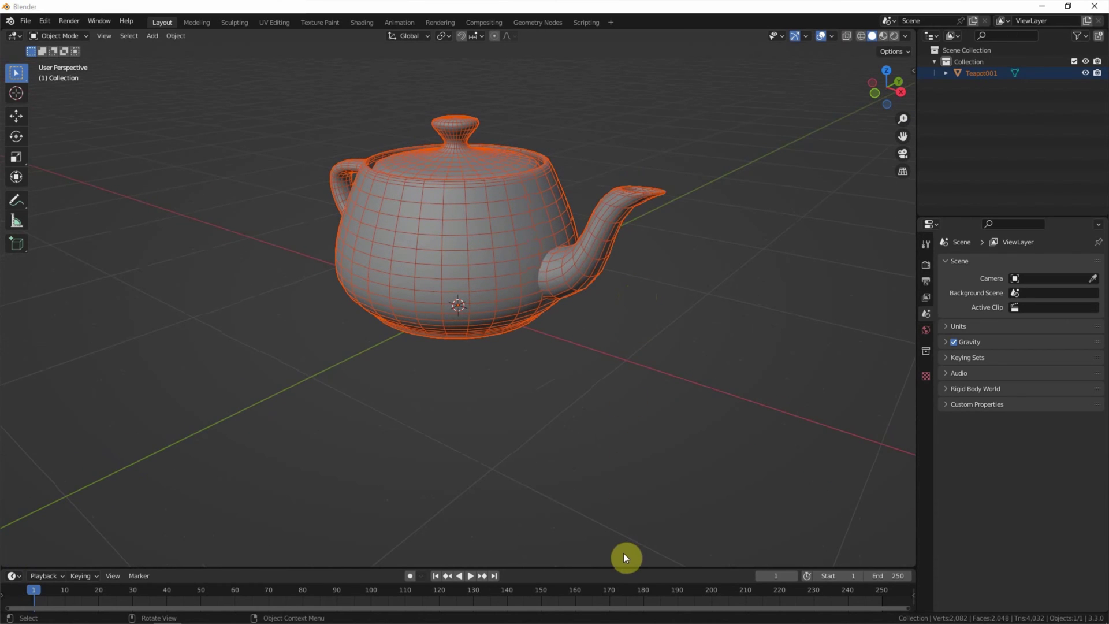
drag(622, 567, 651, 280)
middle_drag(651, 279, 654, 321)
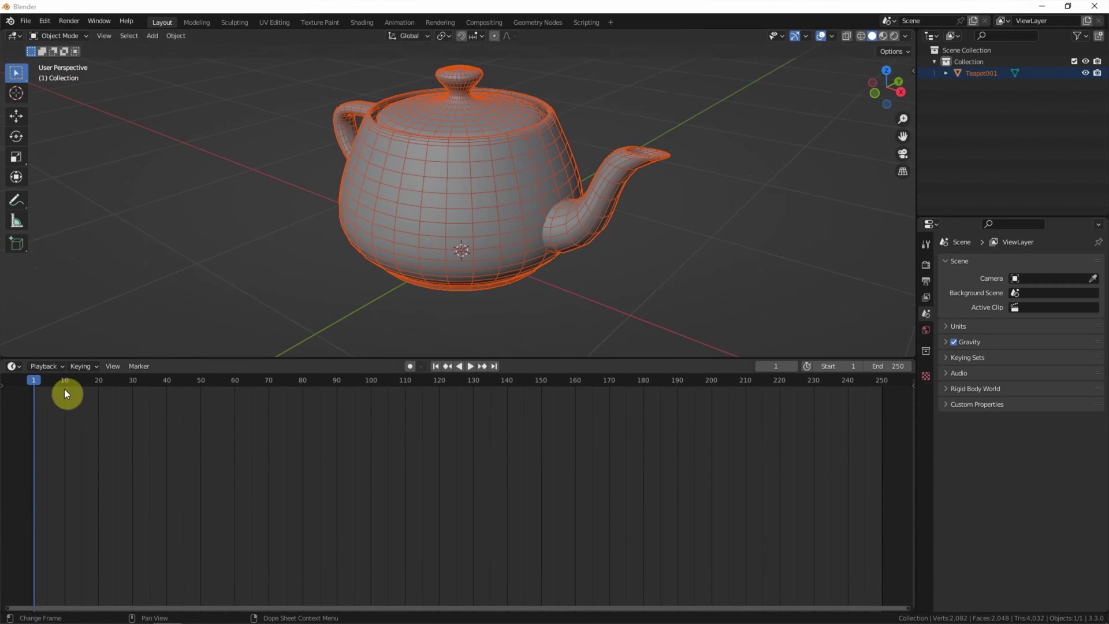
click(12, 366)
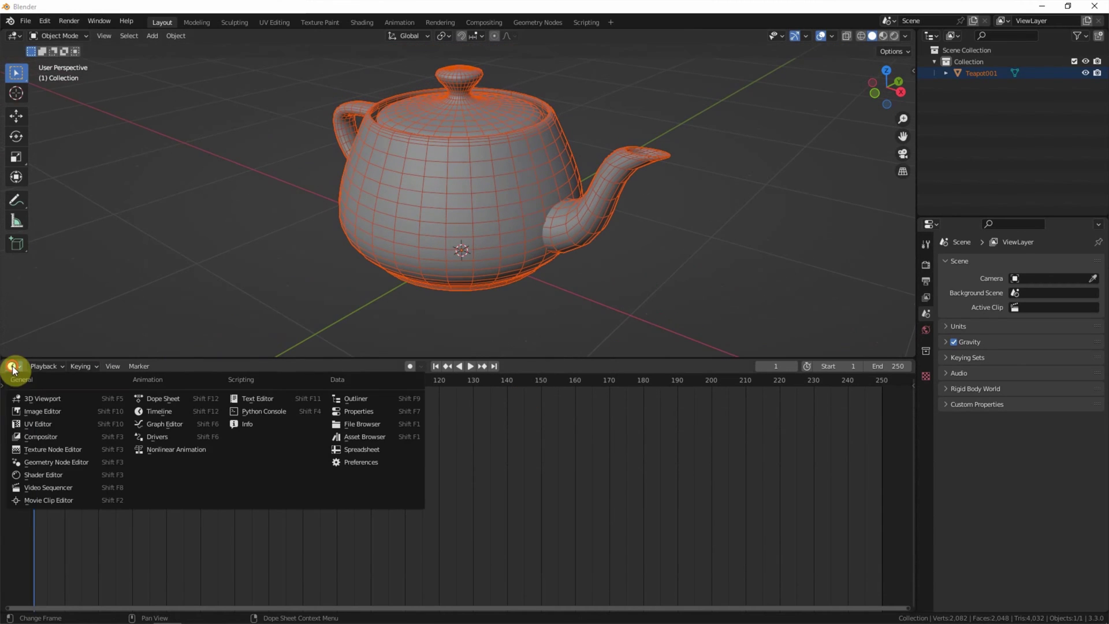
Show Teapot001's Tea-Ceramic nodes in a Shader Editor, zoomed in with Image Texture moved.
click(60, 476)
click(453, 238)
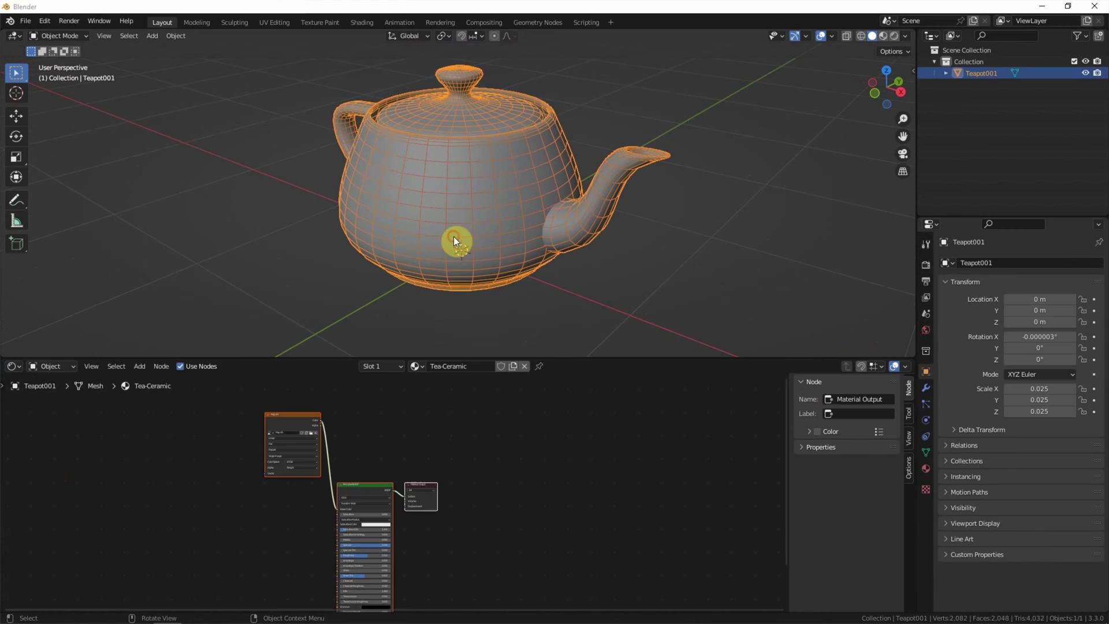
scroll(305, 456, up, 1)
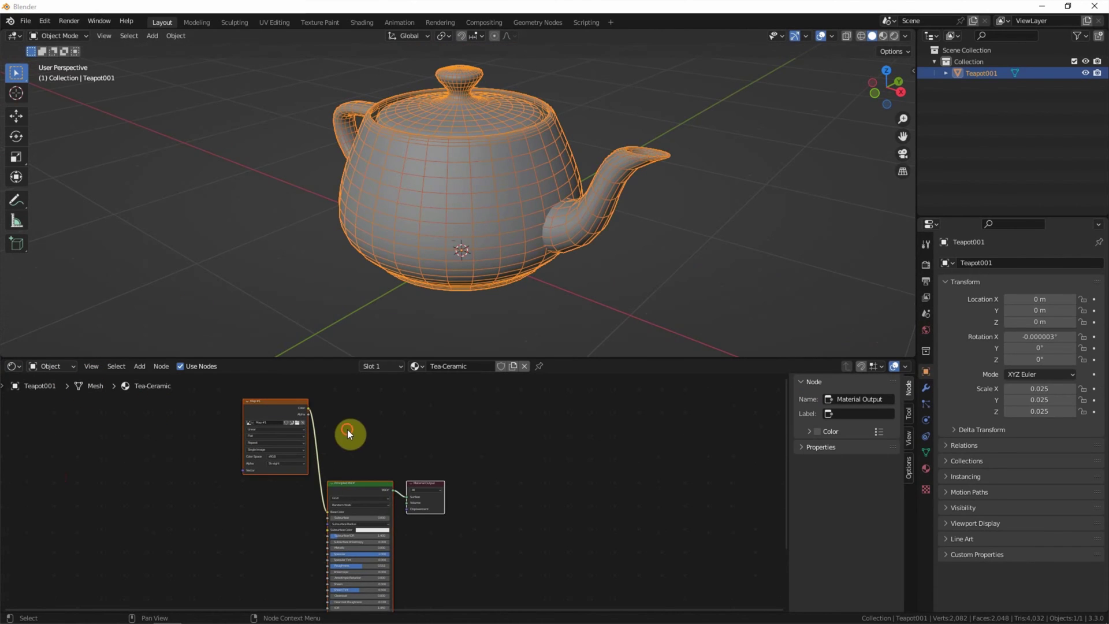
drag(285, 401, 280, 493)
scroll(287, 489, up, 3)
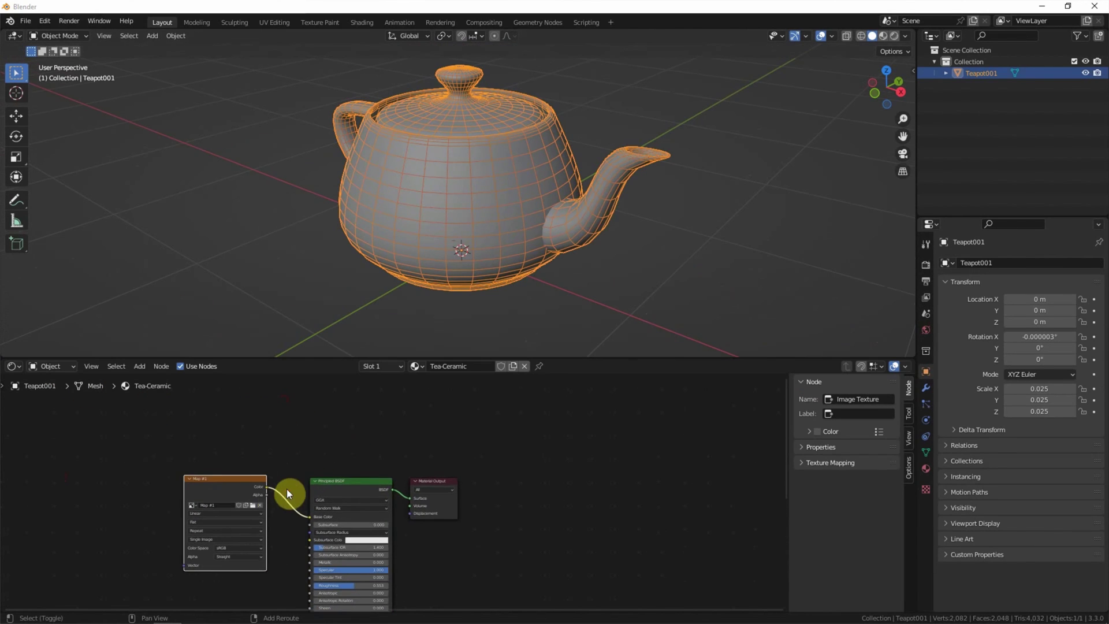
scroll(299, 486, up, 1)
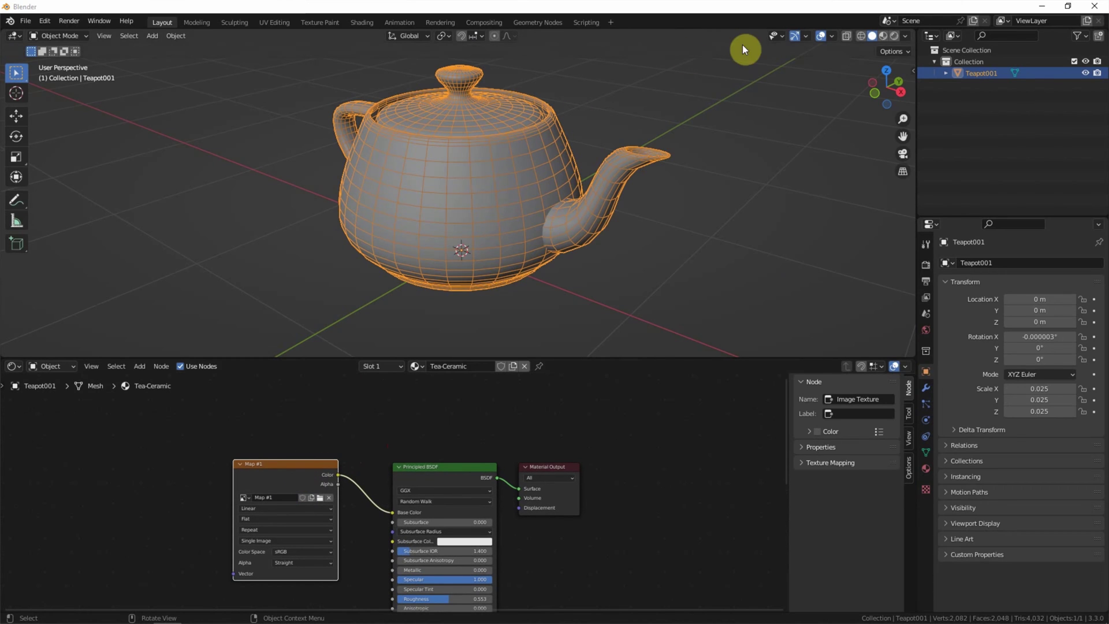
Switch to Material Preview shading and turn off the Wireframe overlay.
click(883, 36)
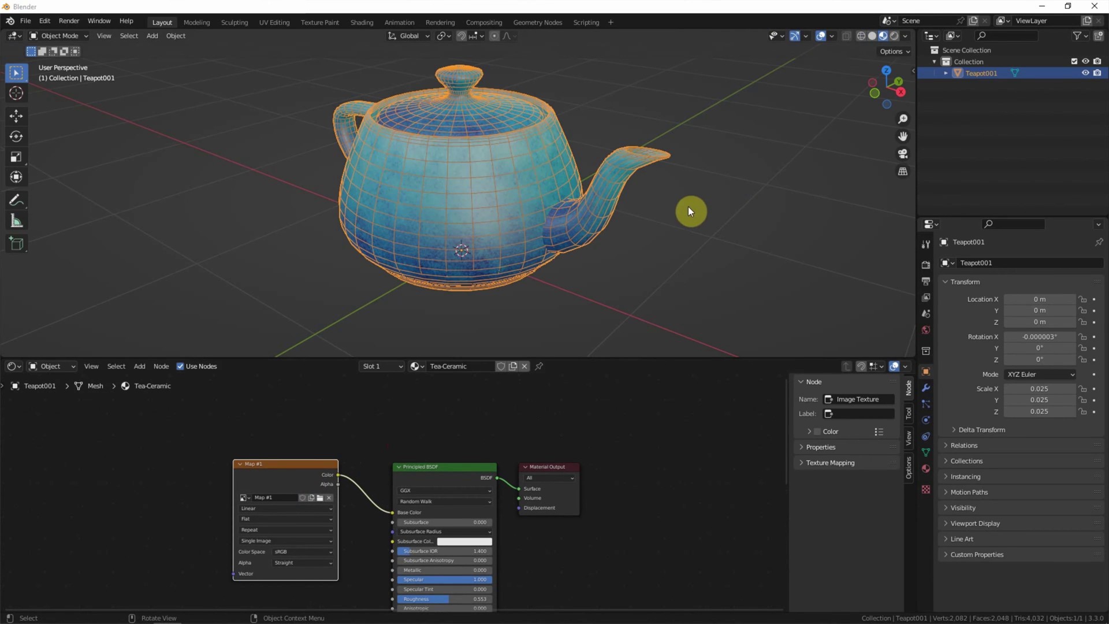
click(833, 37)
click(761, 244)
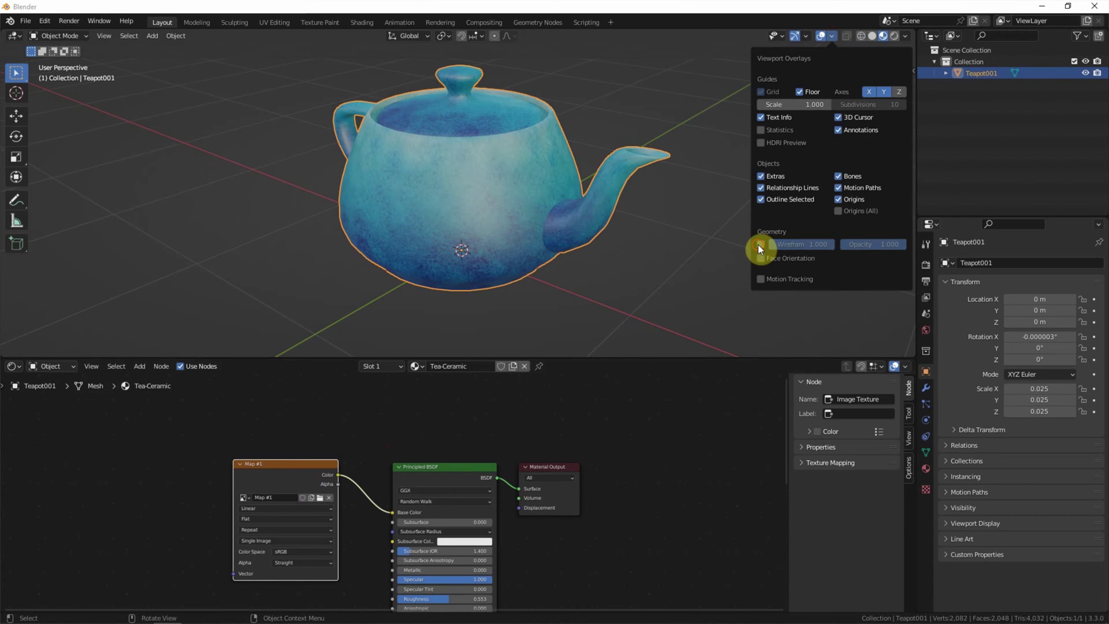
mouse_move(702, 253)
middle_down()
mouse_move(747, 229)
mouse_move(716, 227)
mouse_move(720, 252)
middle_up()
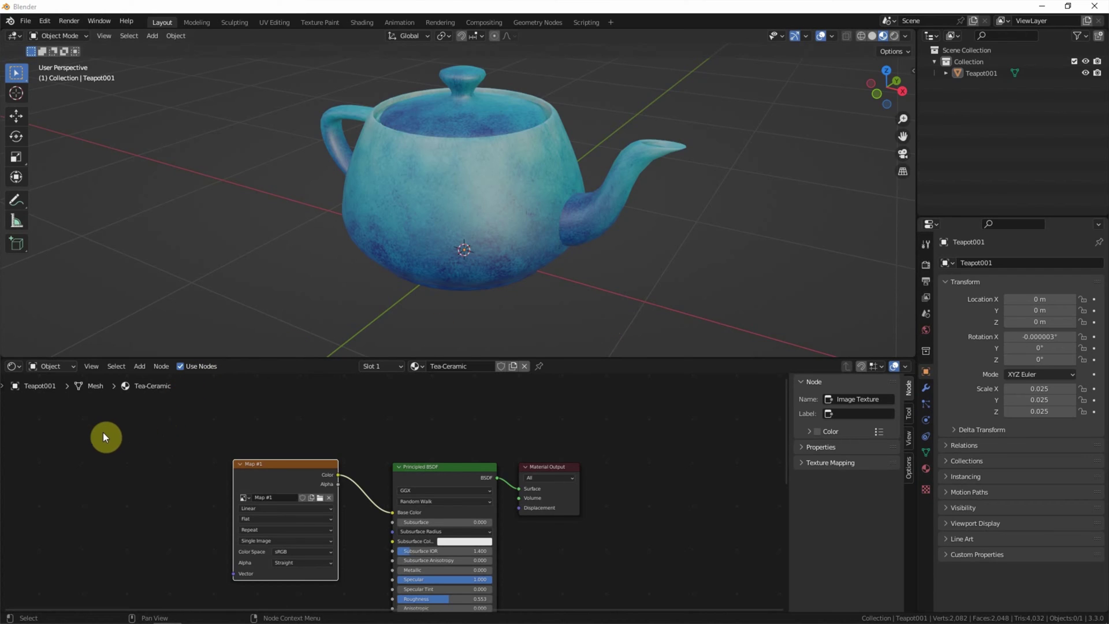
click(15, 370)
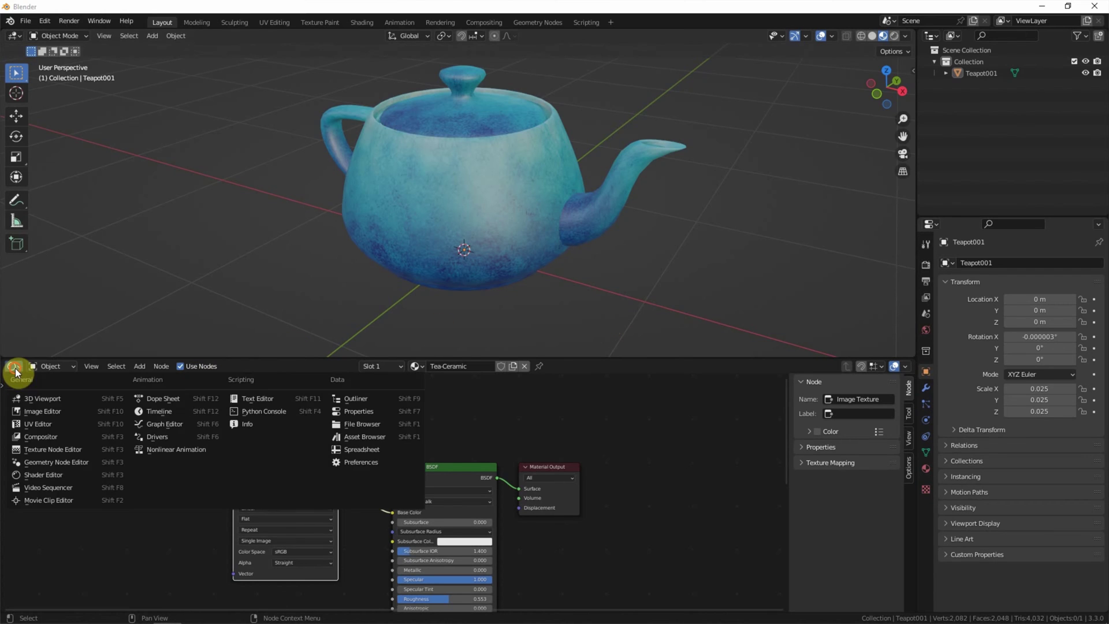
Make the node area a second 3D Viewport and orbit the main view level front-on.
click(37, 399)
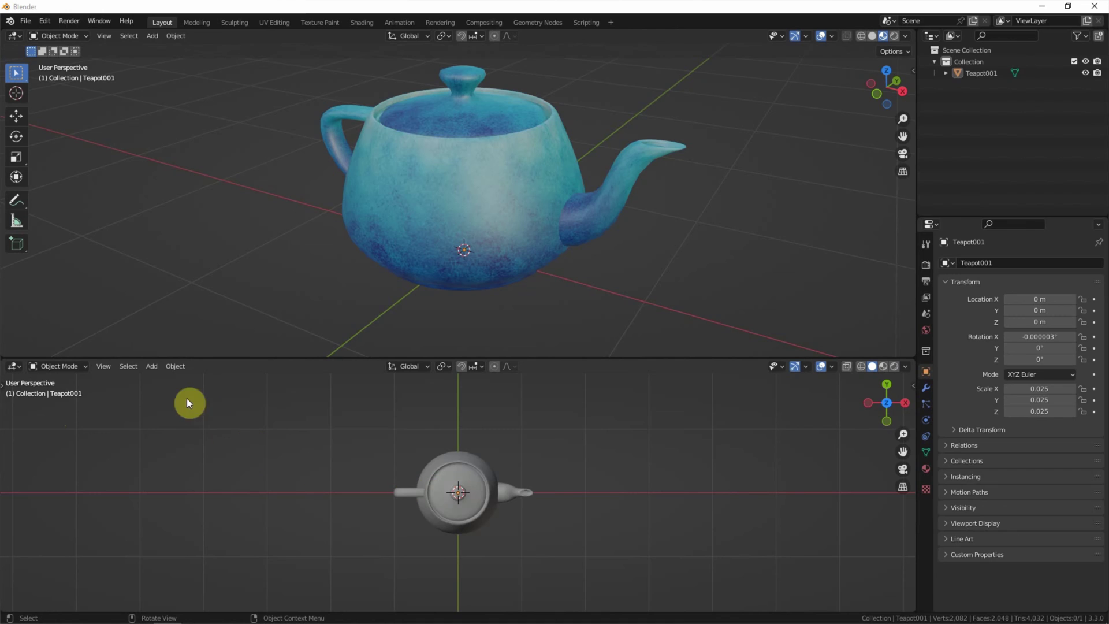
click(151, 366)
middle_drag(615, 294, 404, 280)
drag(887, 98, 648, 246)
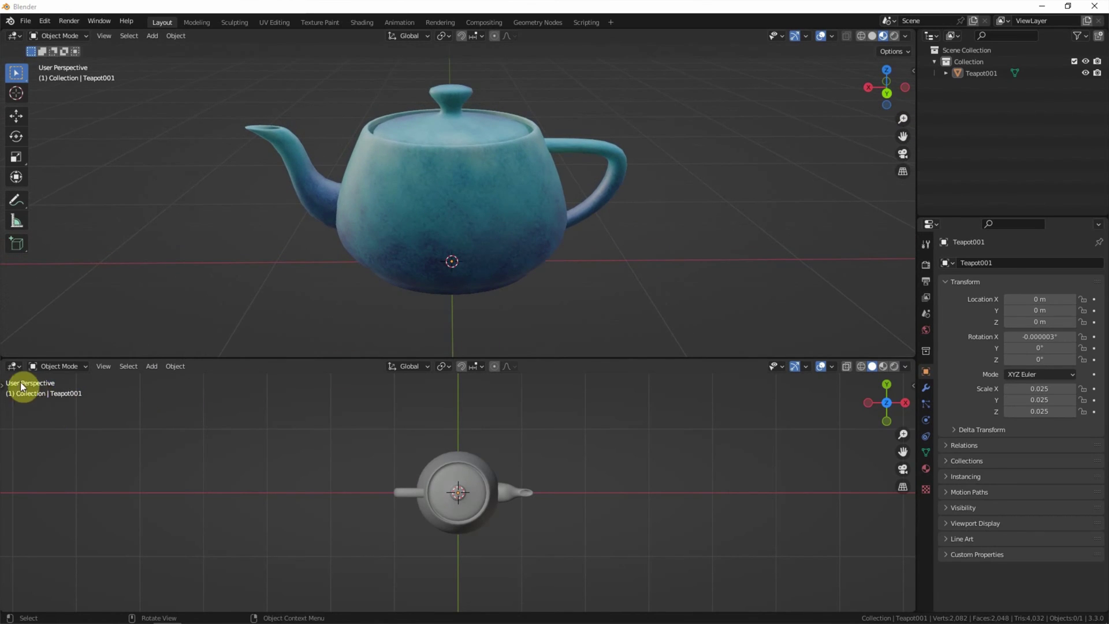
click(151, 367)
Add a plane under the teapot and scale it to 3.832.
mouse_move(221, 381)
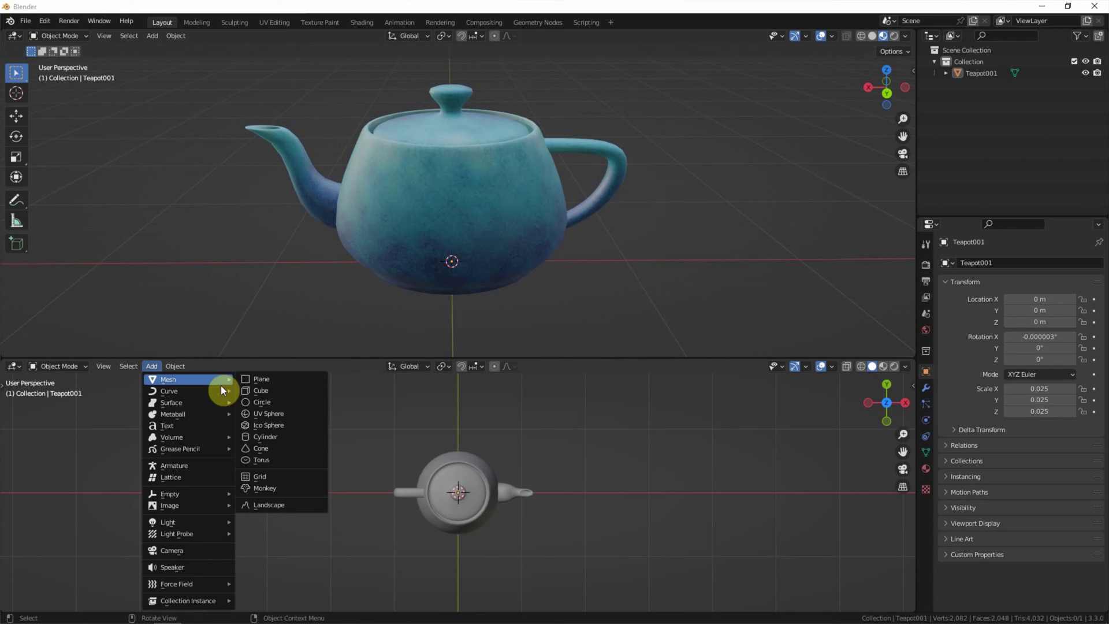
click(268, 377)
key(s)
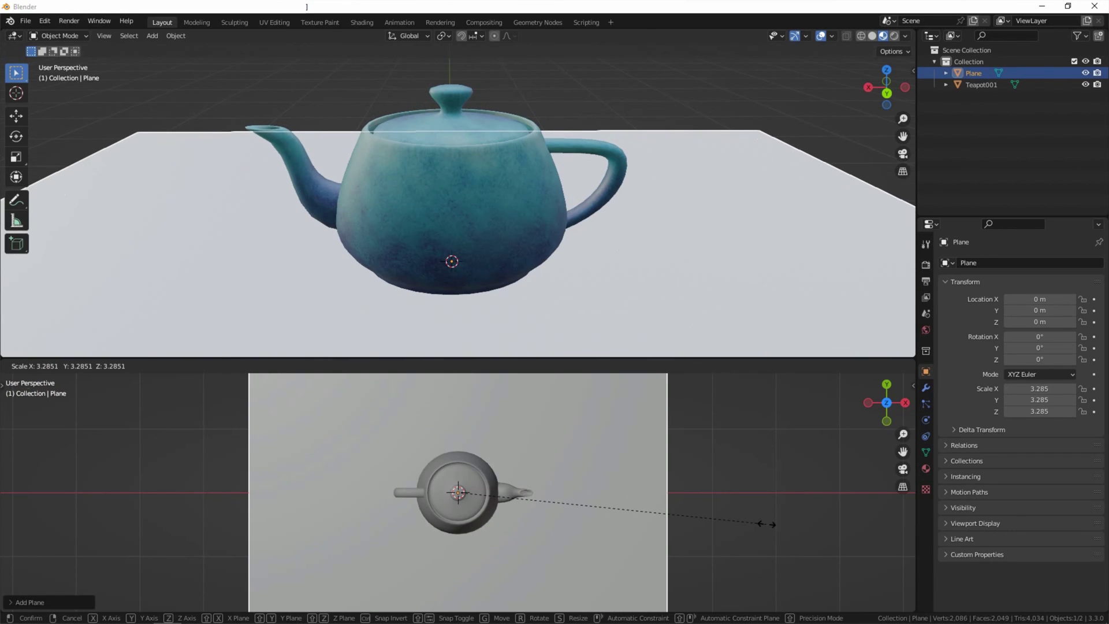
click(819, 523)
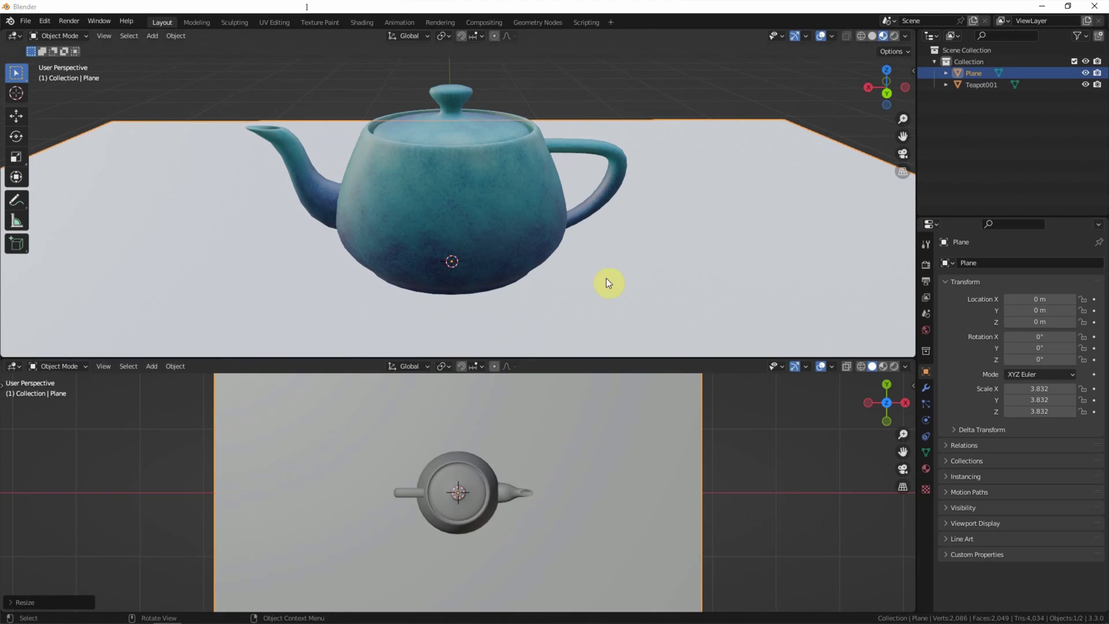
In Edit Mode, extrude the plane's back edge straight up 2.185 m into a wall.
click(75, 36)
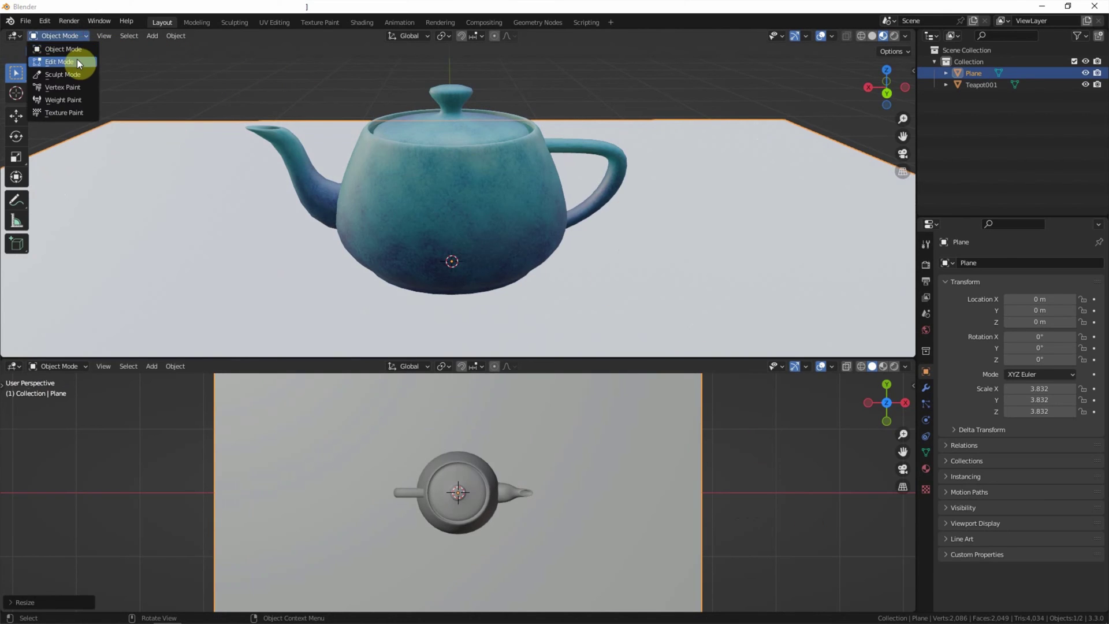
click(78, 59)
click(110, 35)
click(194, 121)
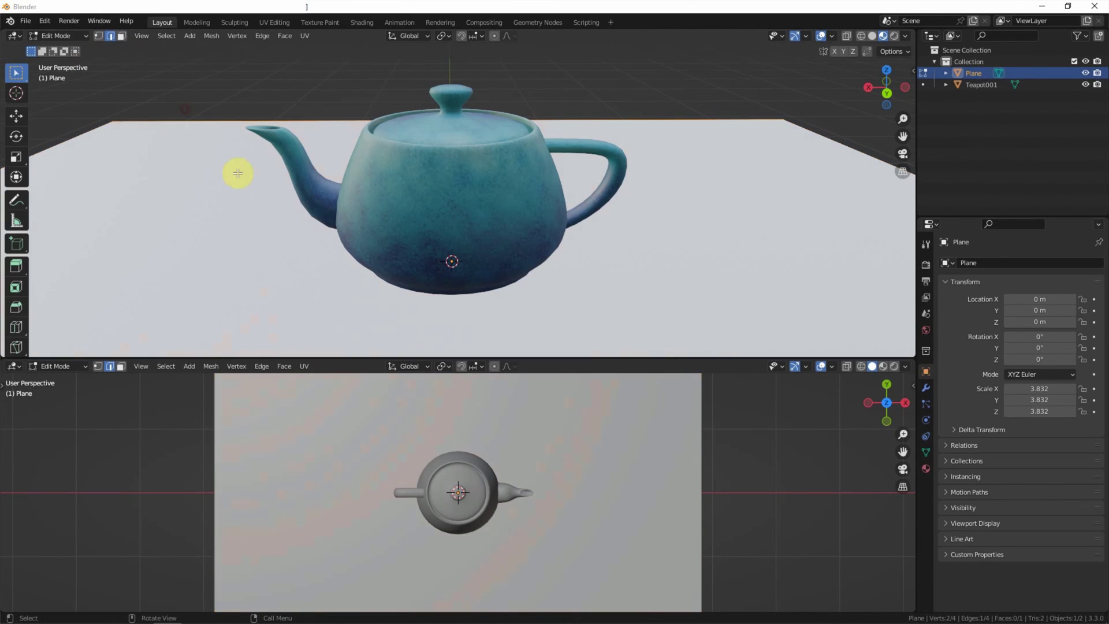
key(e)
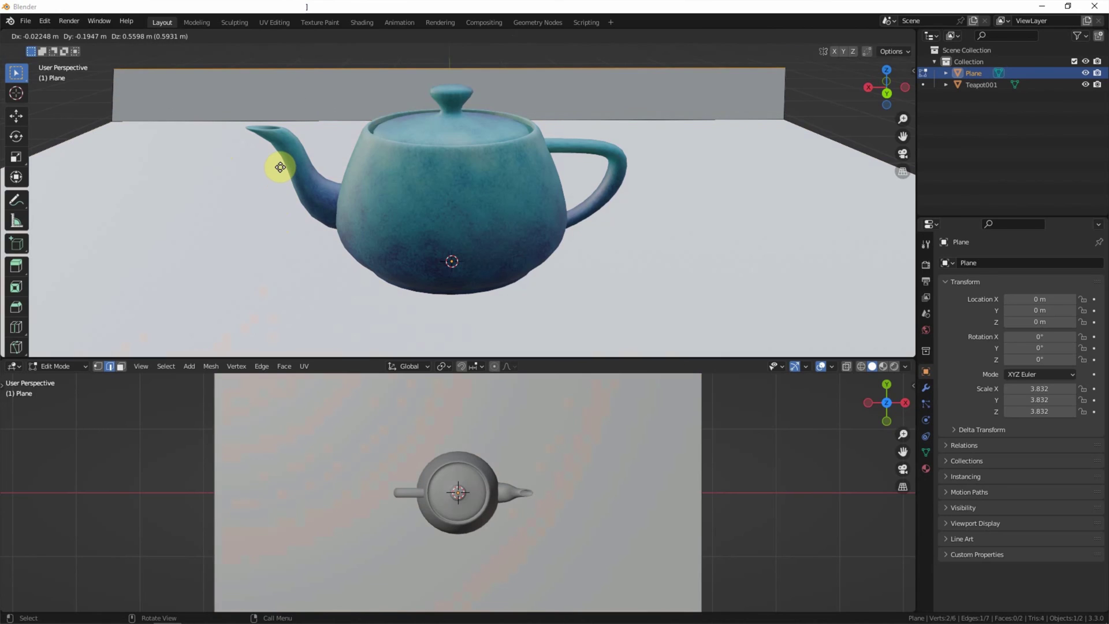
key(z)
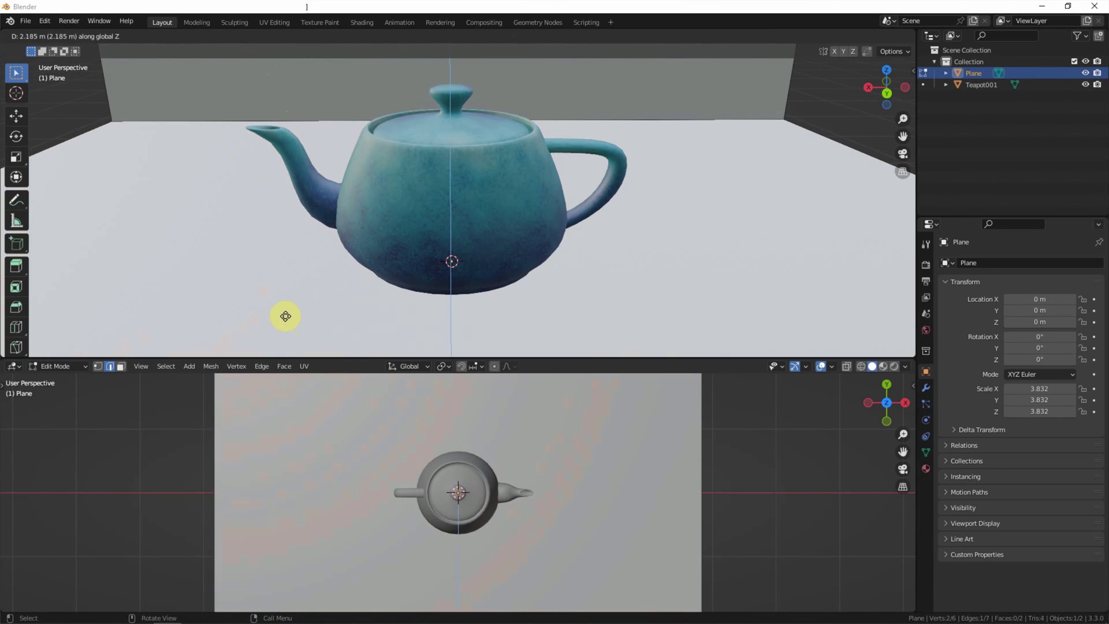
click(285, 312)
Bevel the floor-wall edge by 0.198 m.
click(197, 129)
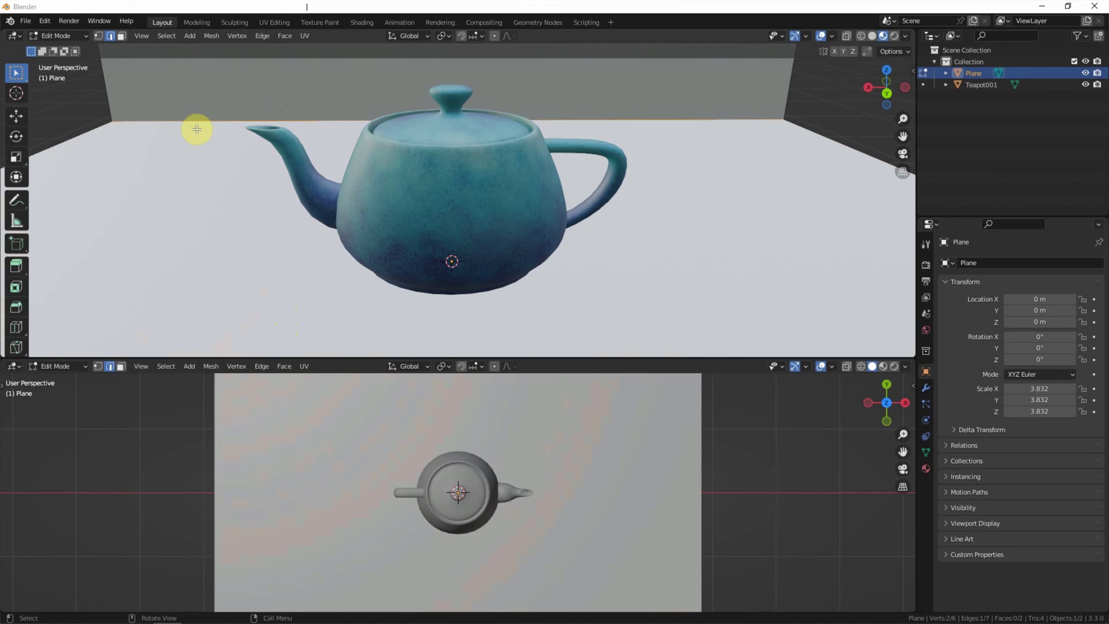
key(ctrl+b)
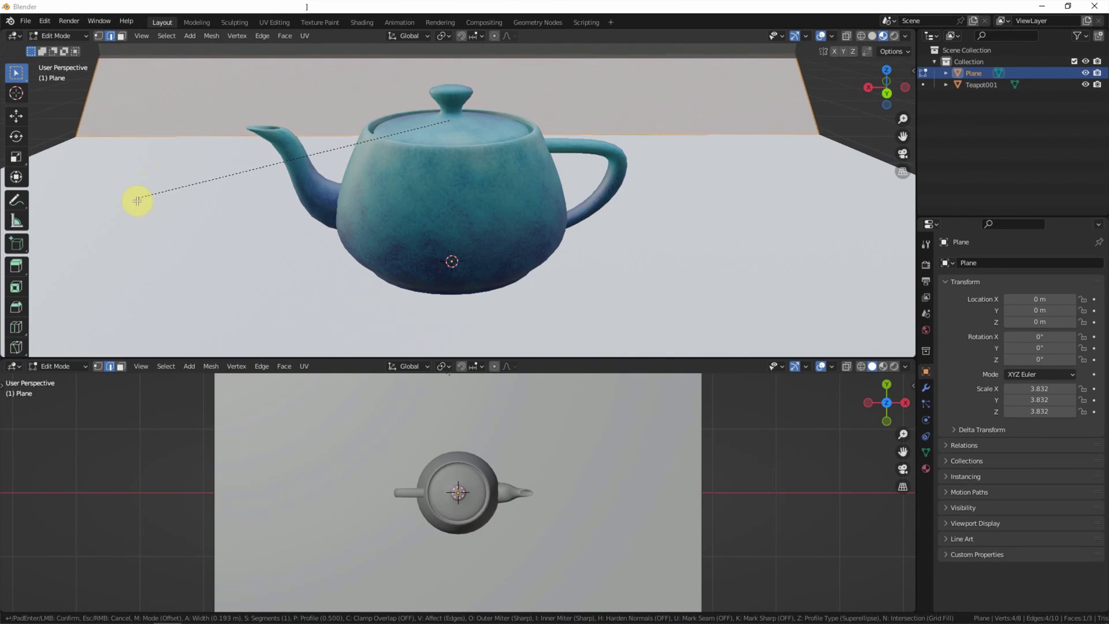
click(137, 199)
click(46, 345)
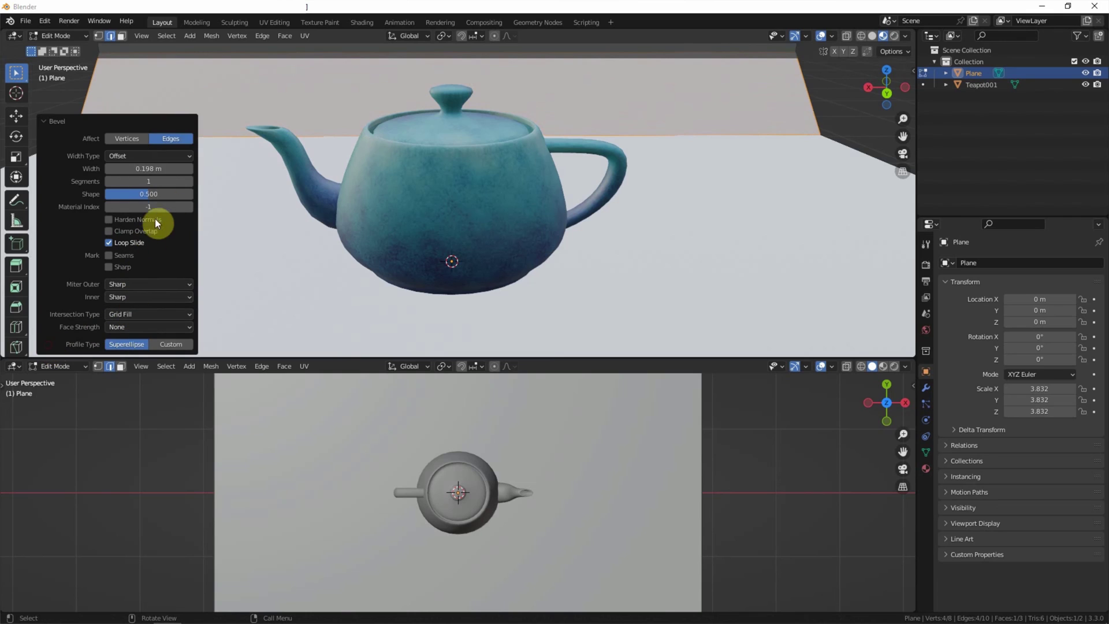
Set the bevel to 3 segments and return to Object Mode.
click(188, 181)
click(188, 181)
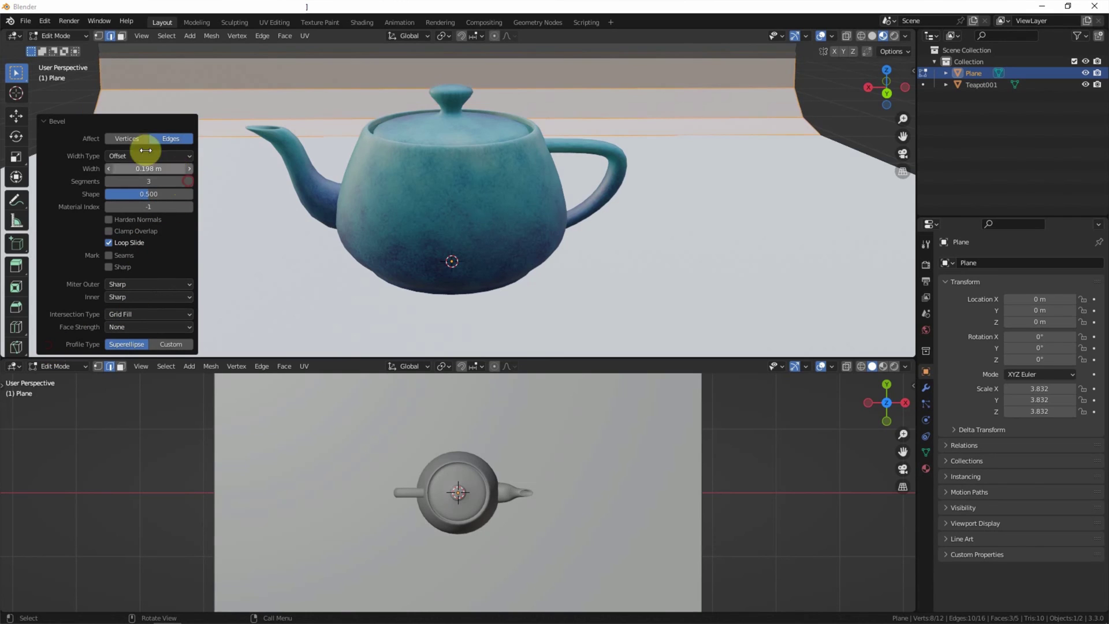
click(73, 35)
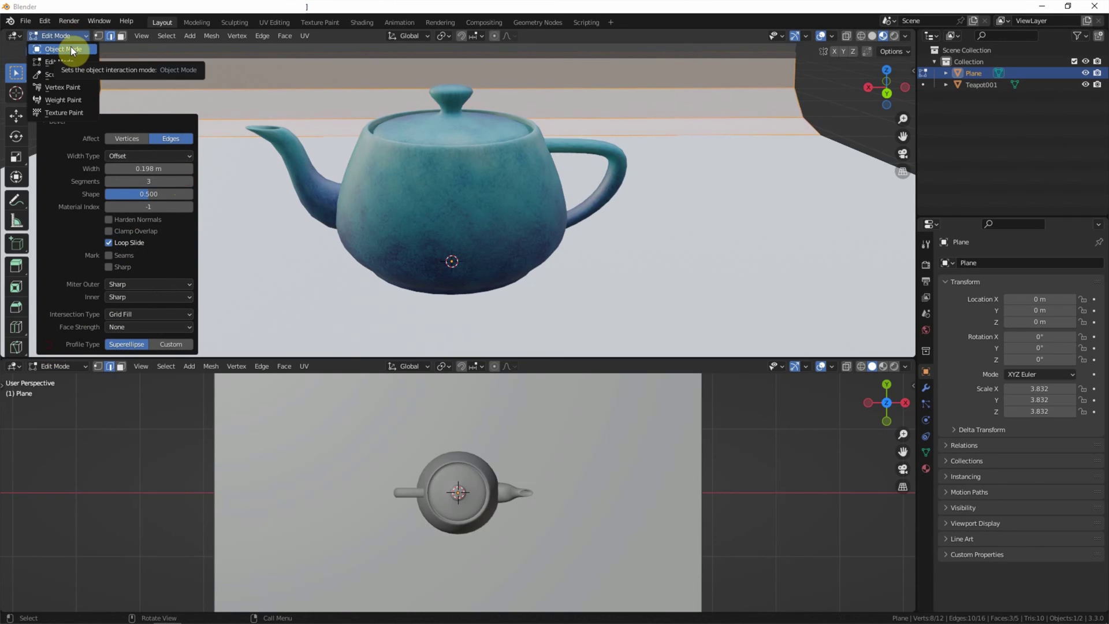
click(71, 48)
Apply Shade Smooth to the backdrop plane.
click(175, 36)
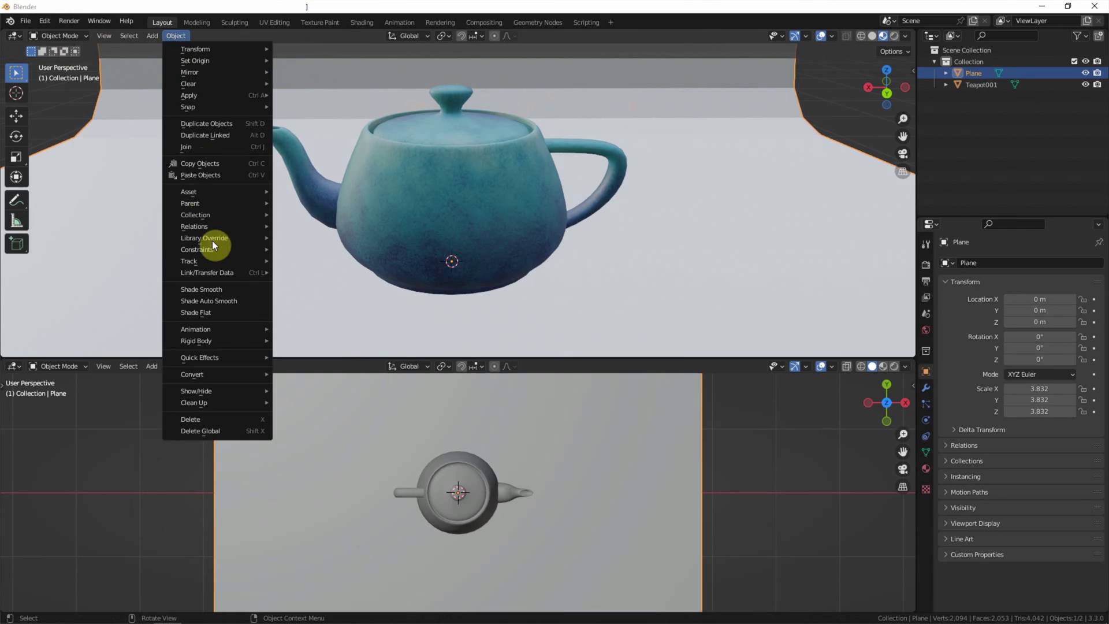
click(224, 291)
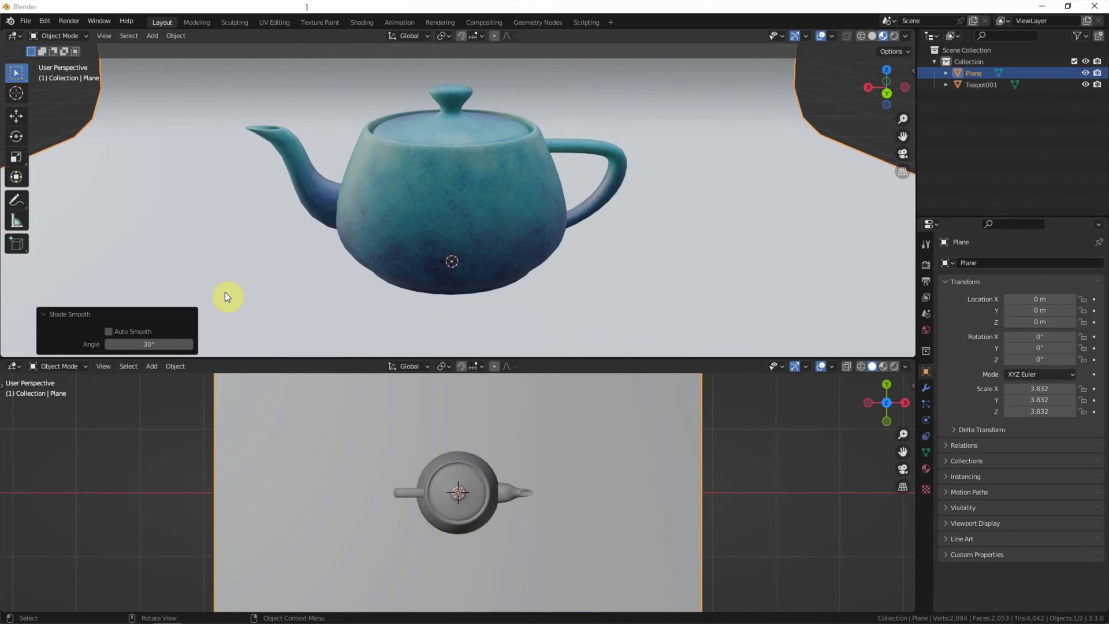
click(151, 368)
Add an Area light and scale it to 2.741.
mouse_move(174, 523)
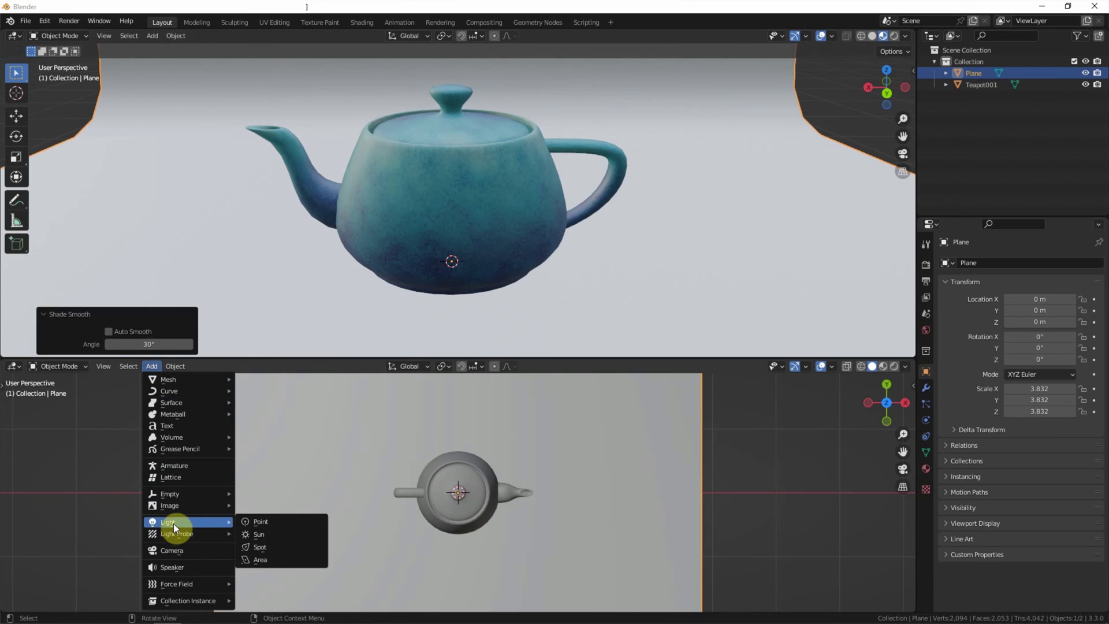
click(272, 560)
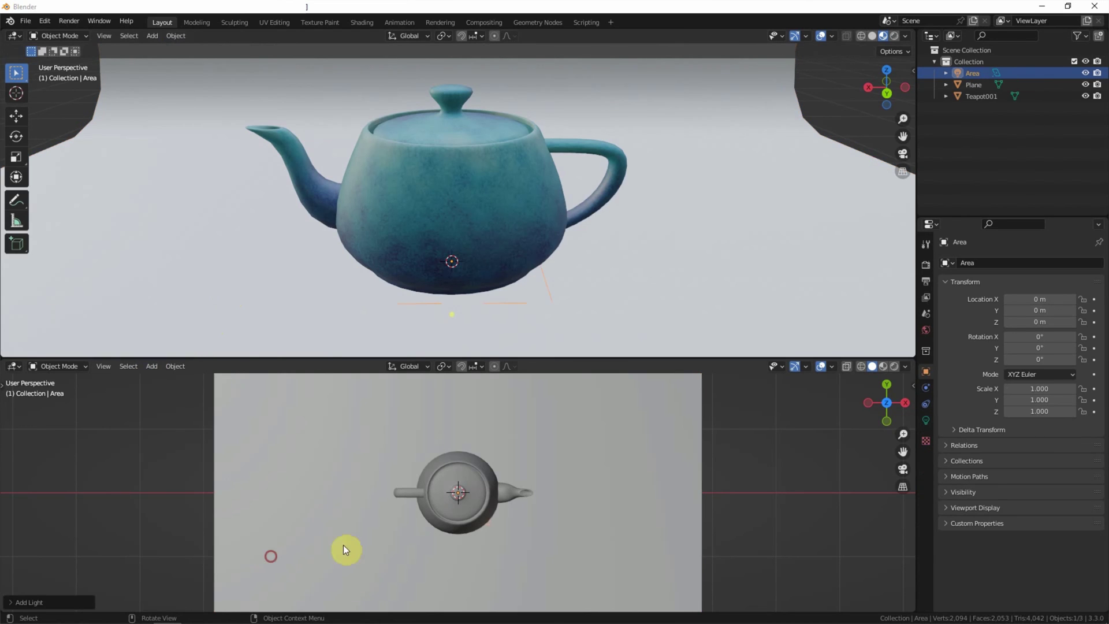
key(s)
click(603, 531)
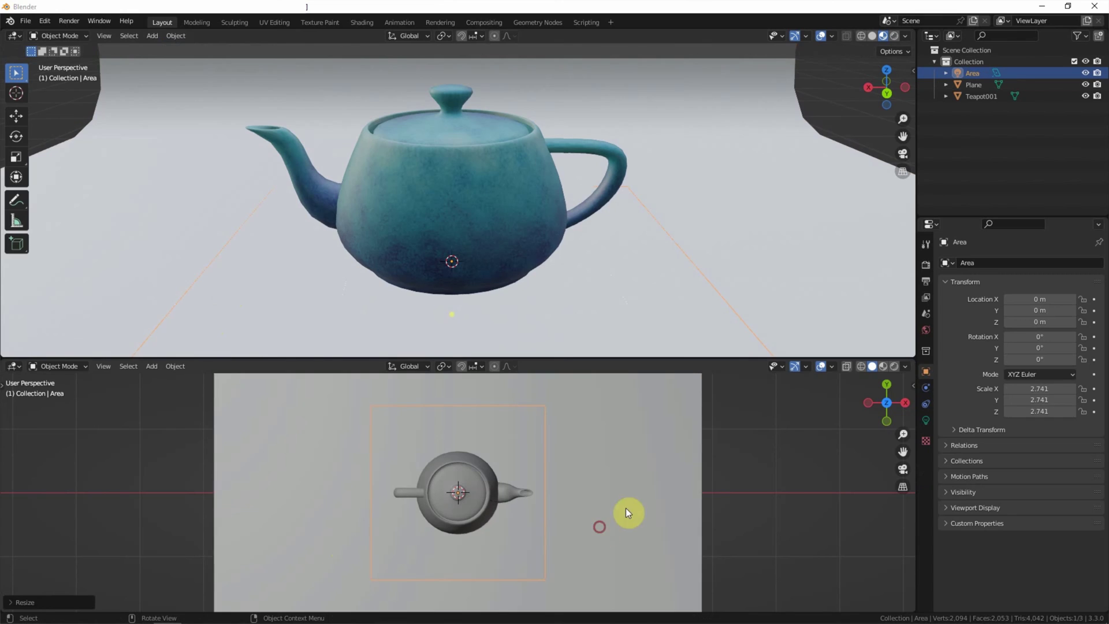
From the back view, move the light up and left of the teapot and tilt it about 60°.
click(902, 403)
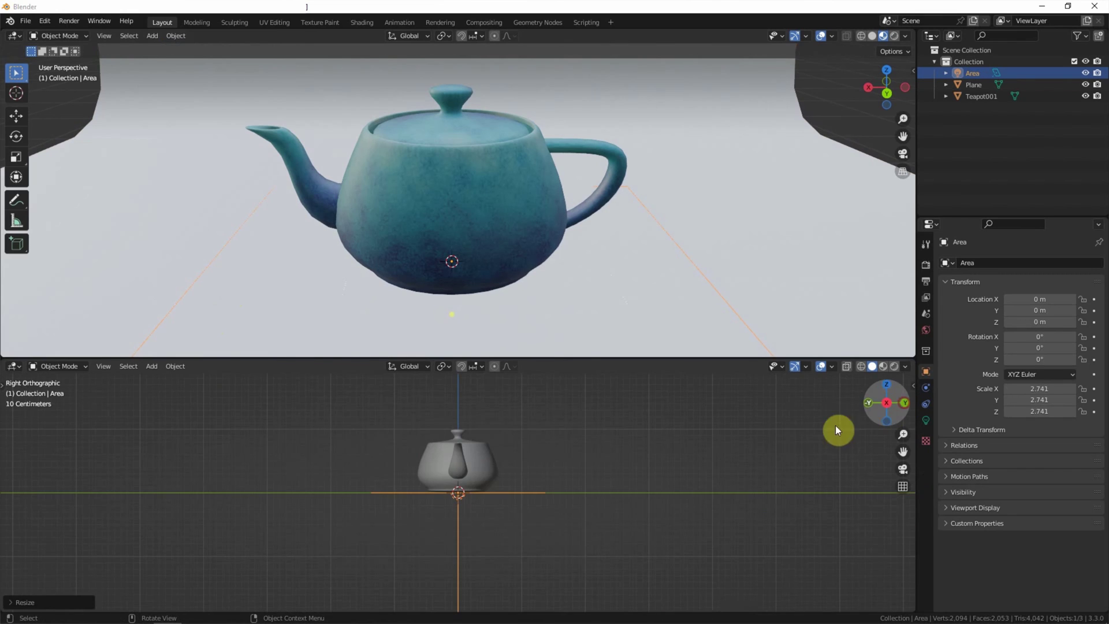
click(903, 403)
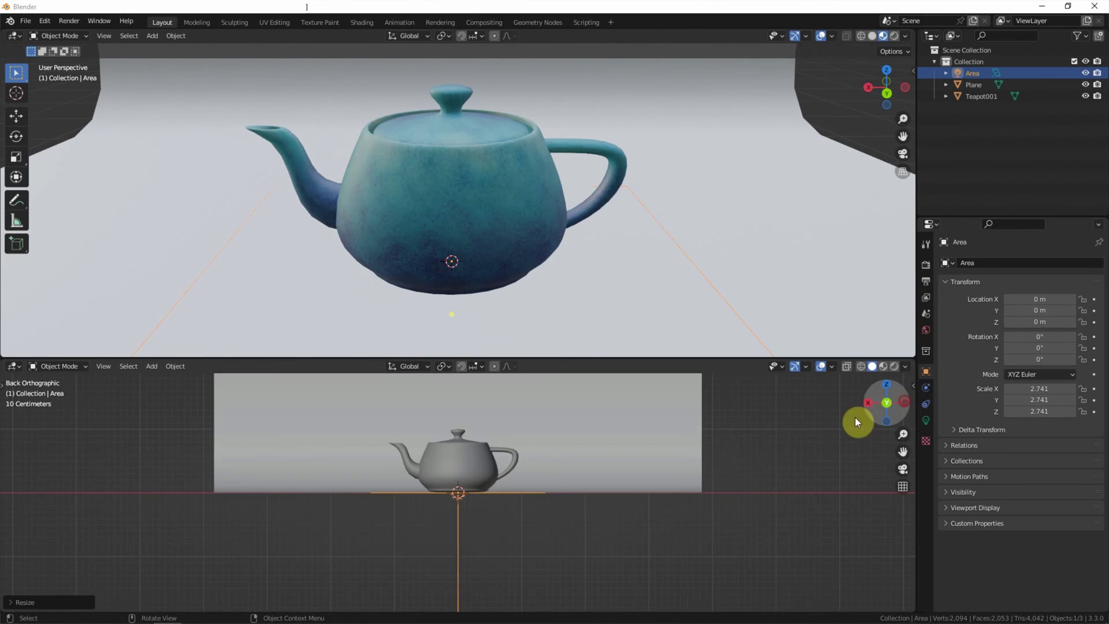
scroll(639, 535, down, 1)
shift+middle_drag(639, 535, 647, 568)
key(g)
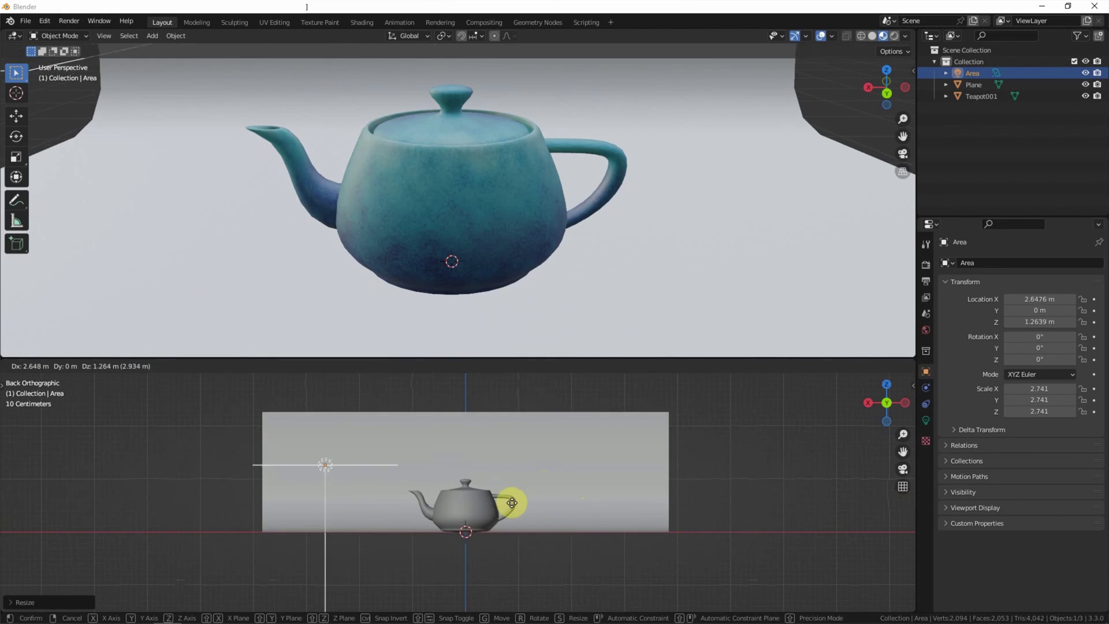
click(537, 497)
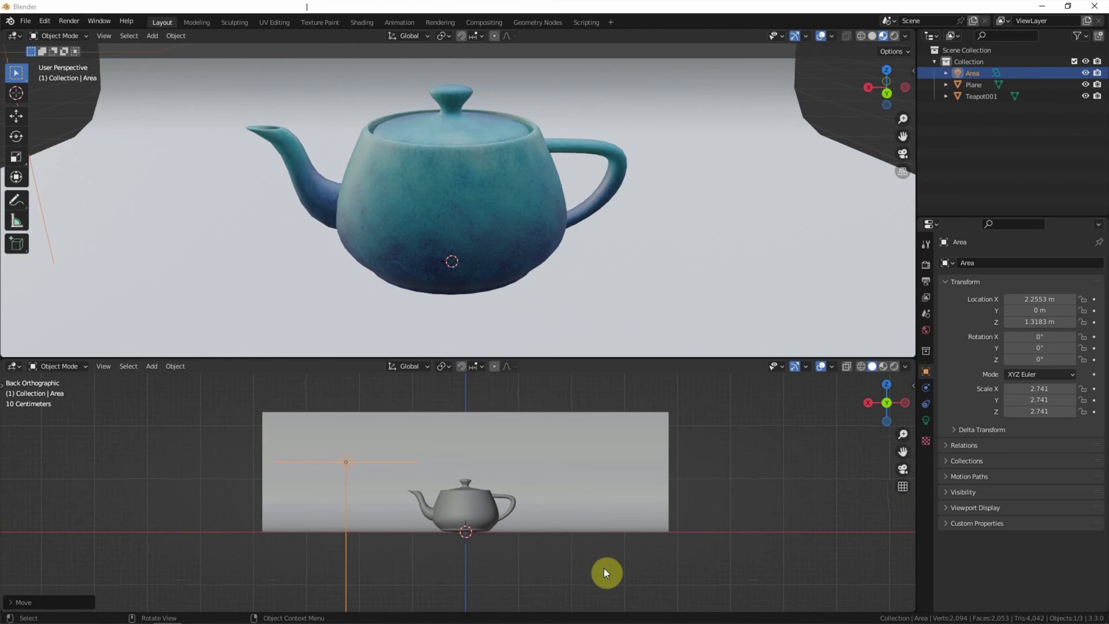
key(r)
click(592, 521)
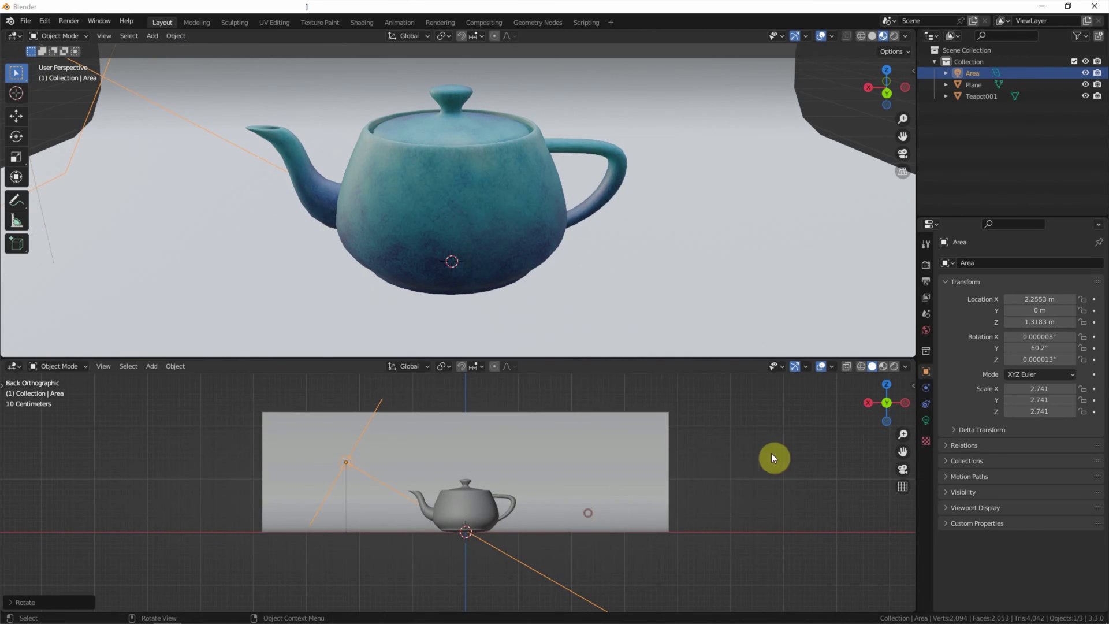
From the left view, shift the light beside the teapot and aim it down toward it.
click(904, 403)
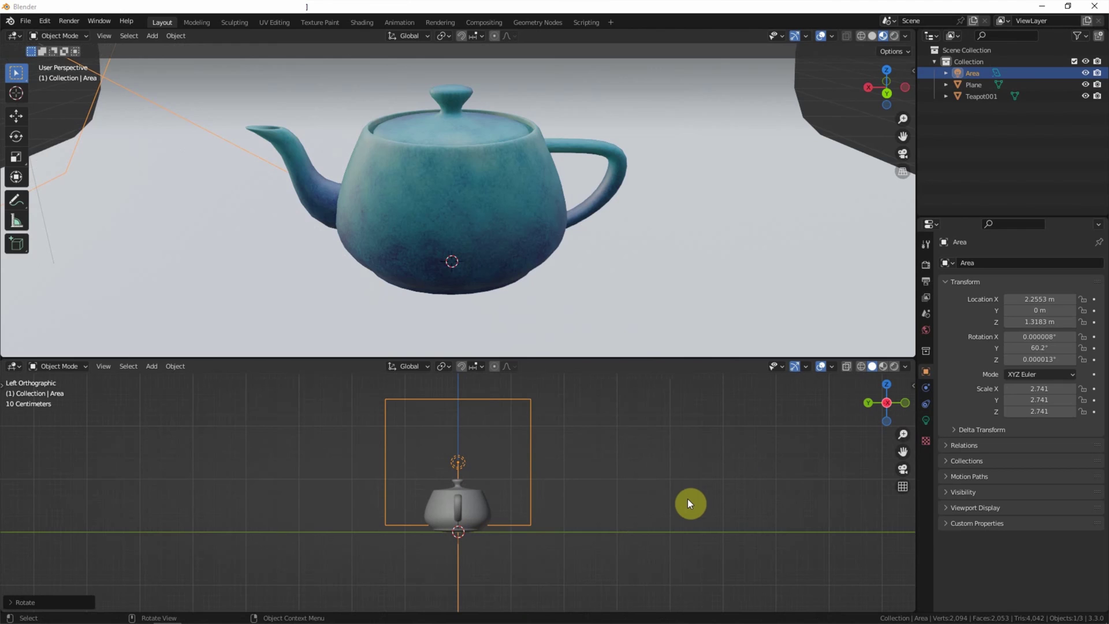
key(g)
click(632, 498)
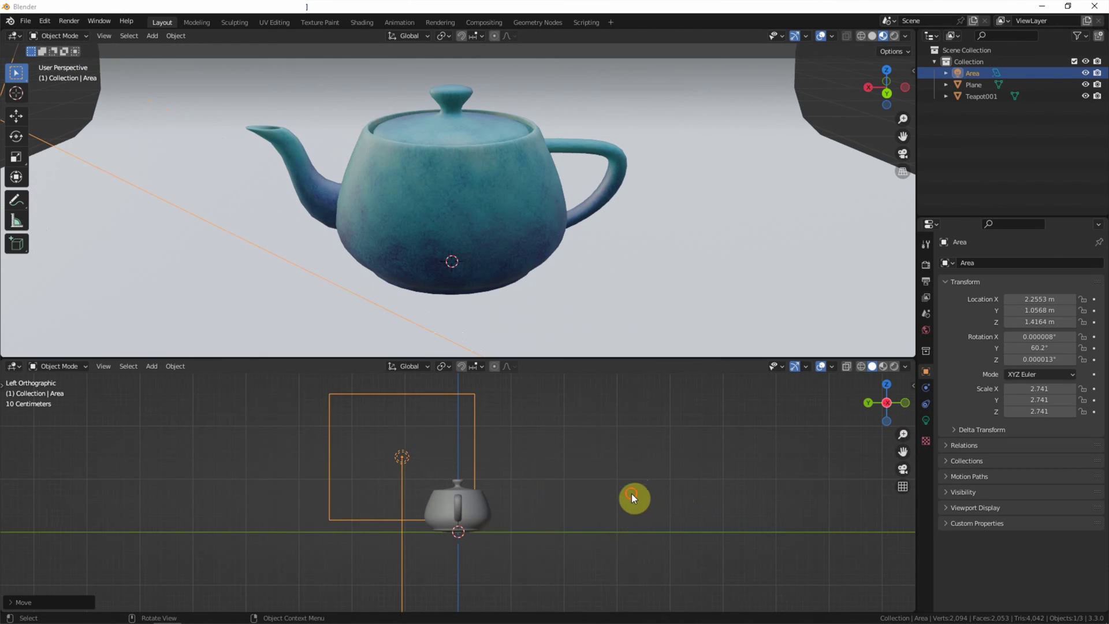
key(r)
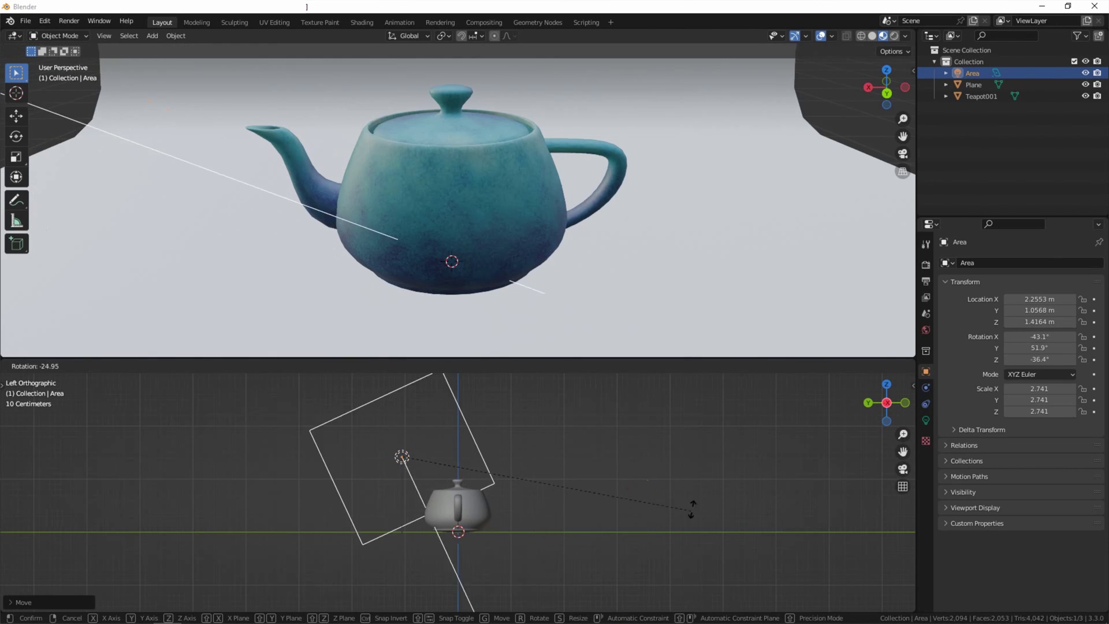
click(721, 458)
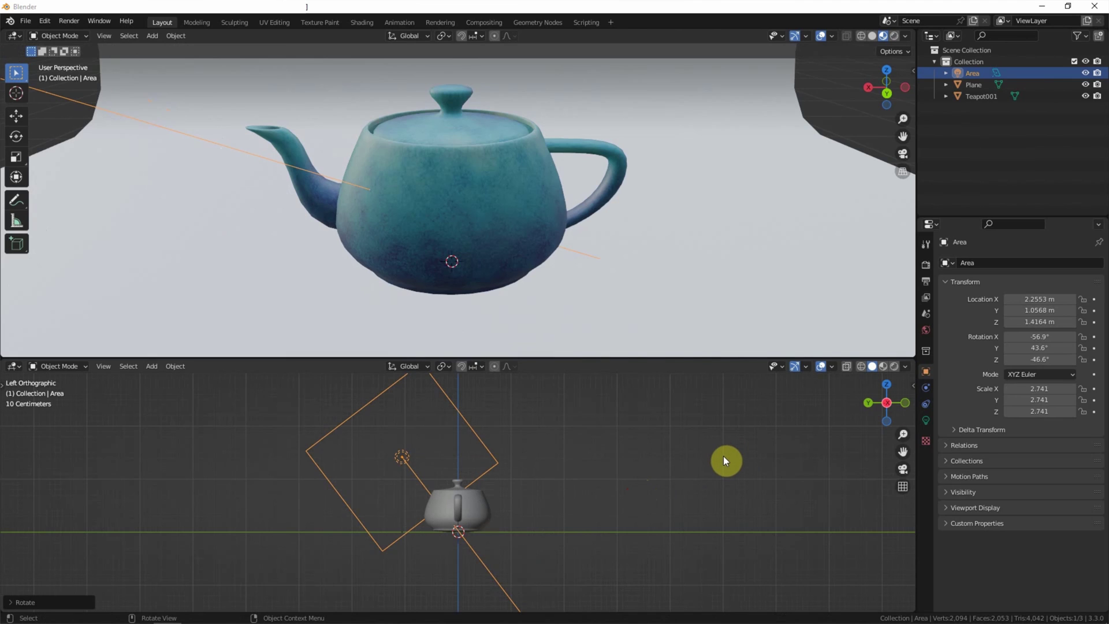
Give the area light 250 W power and a Disk shape, then show the Render properties.
click(925, 420)
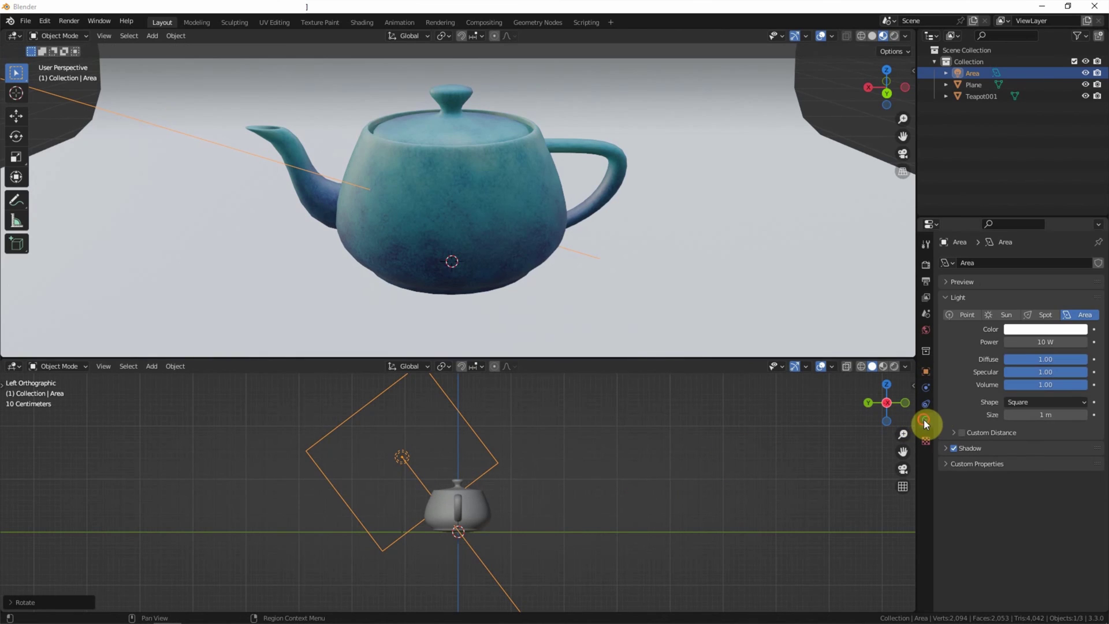
click(1012, 342)
key(ctrl+a)
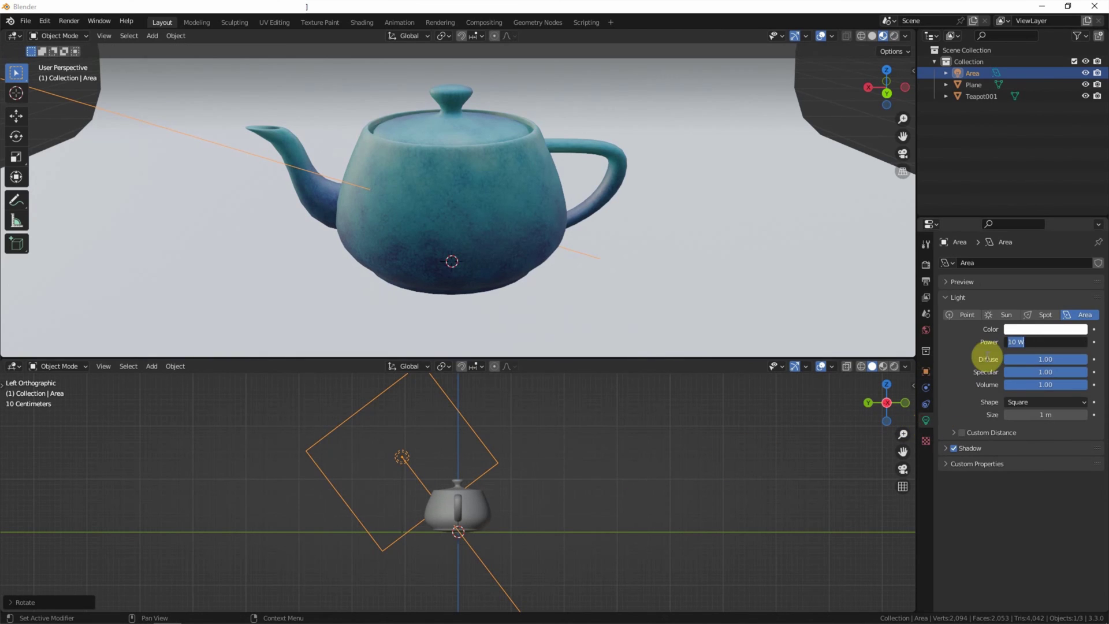
text(250)
key(Return)
click(1013, 401)
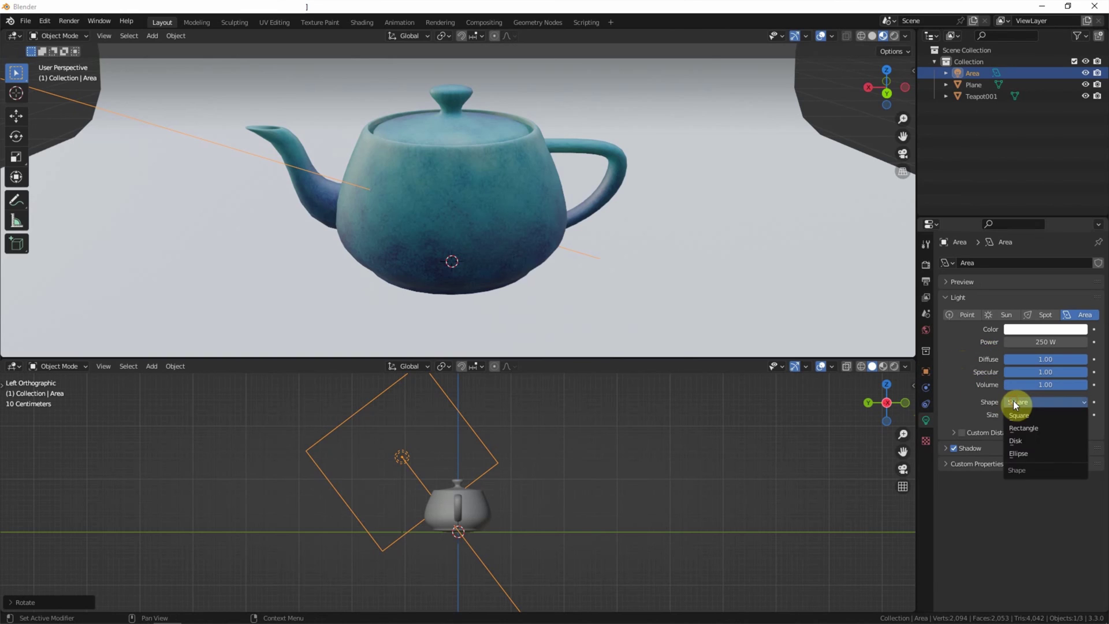
click(1028, 442)
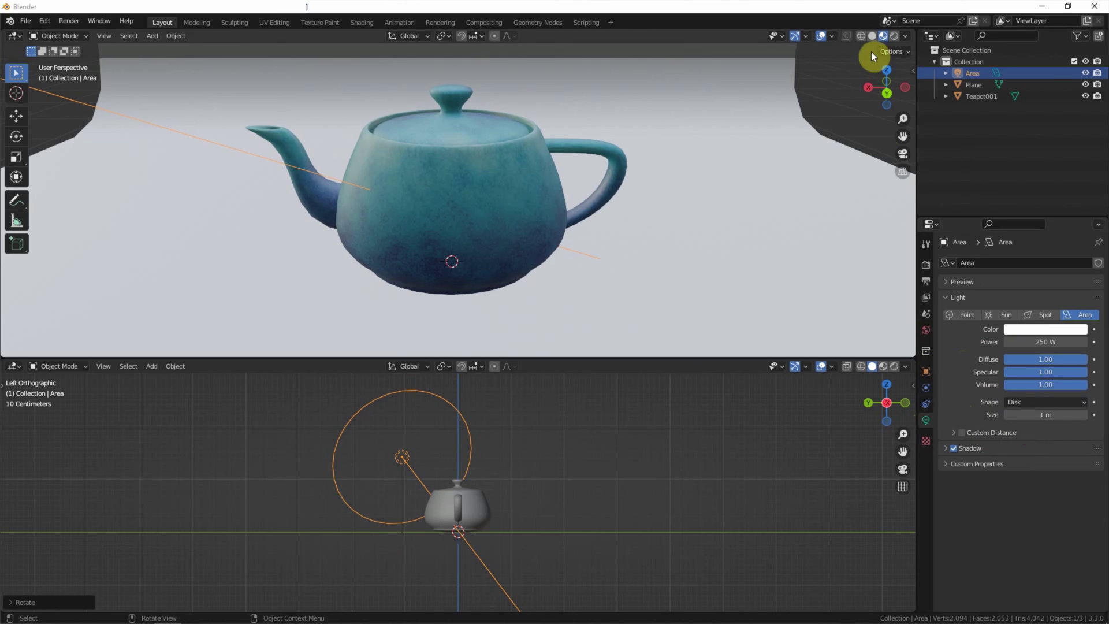
click(926, 264)
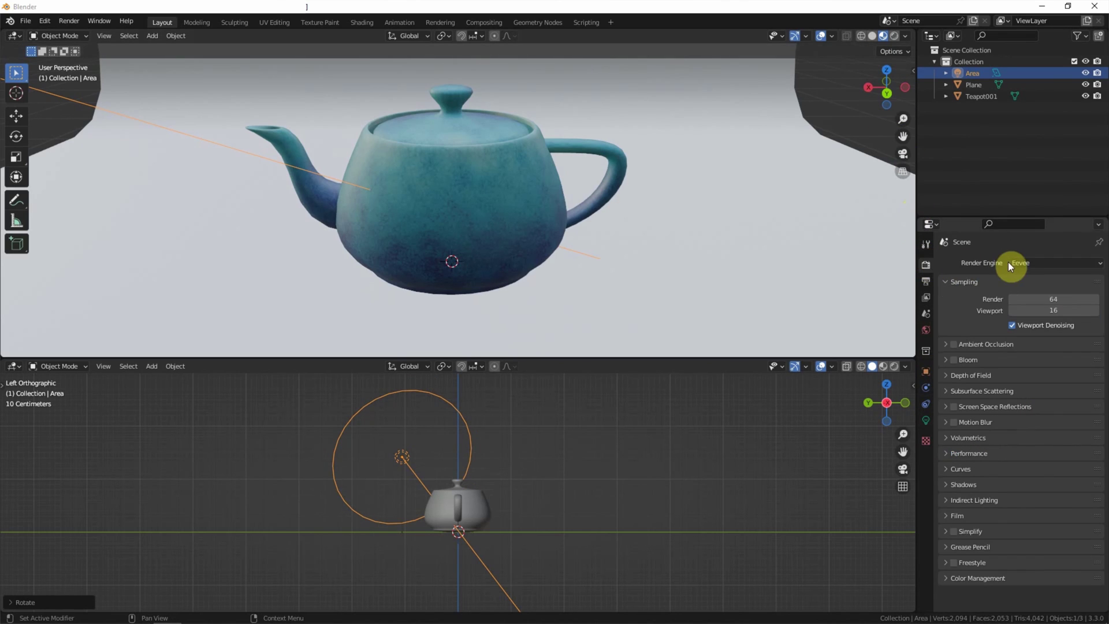
Use Rendered viewport shading, set Eevee viewport samples to 128, and switch the render engine to Cycles.
click(894, 36)
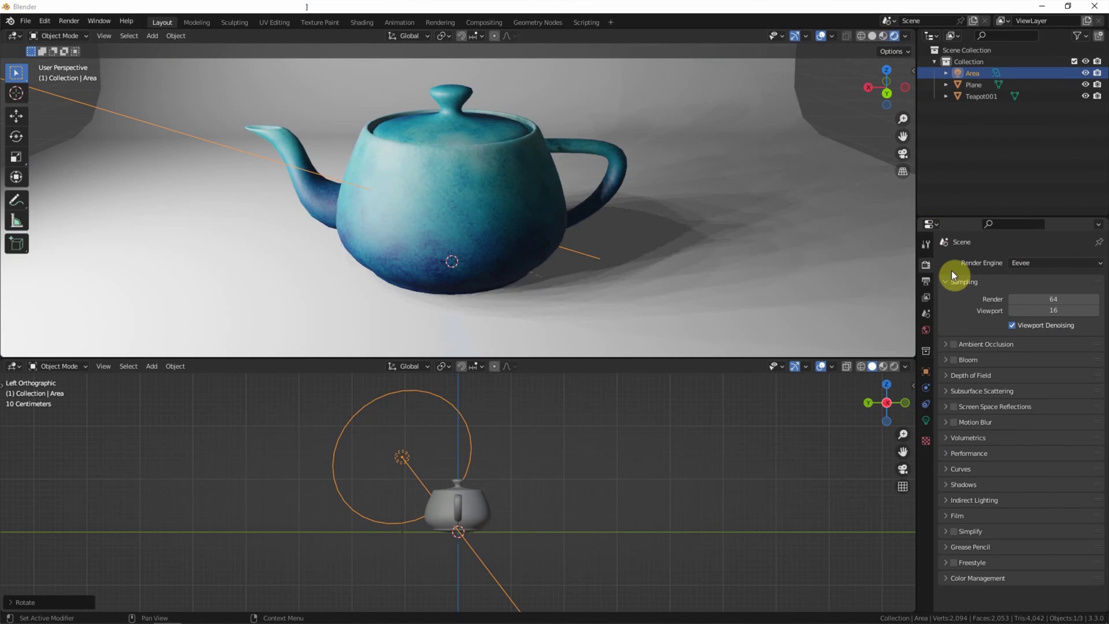
click(1043, 315)
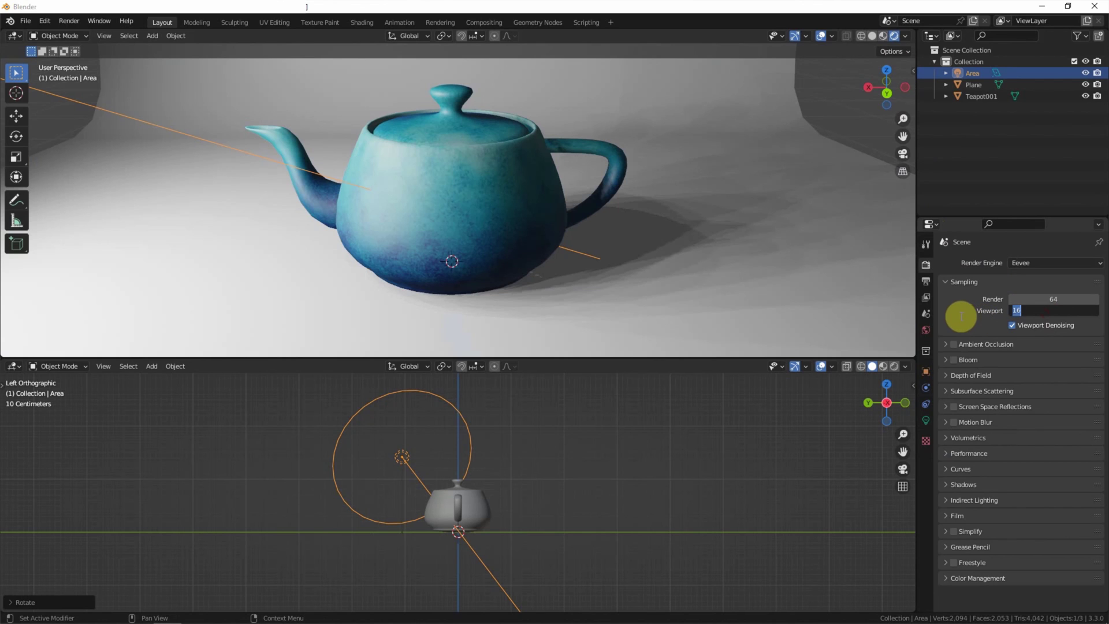
text(128)
key(Return)
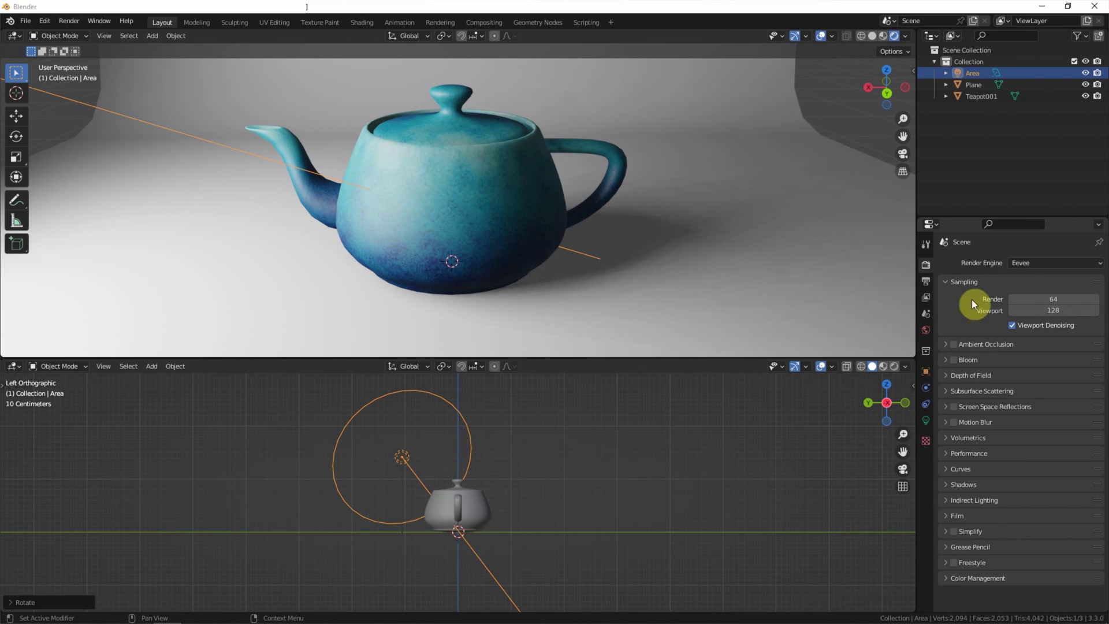
click(1028, 263)
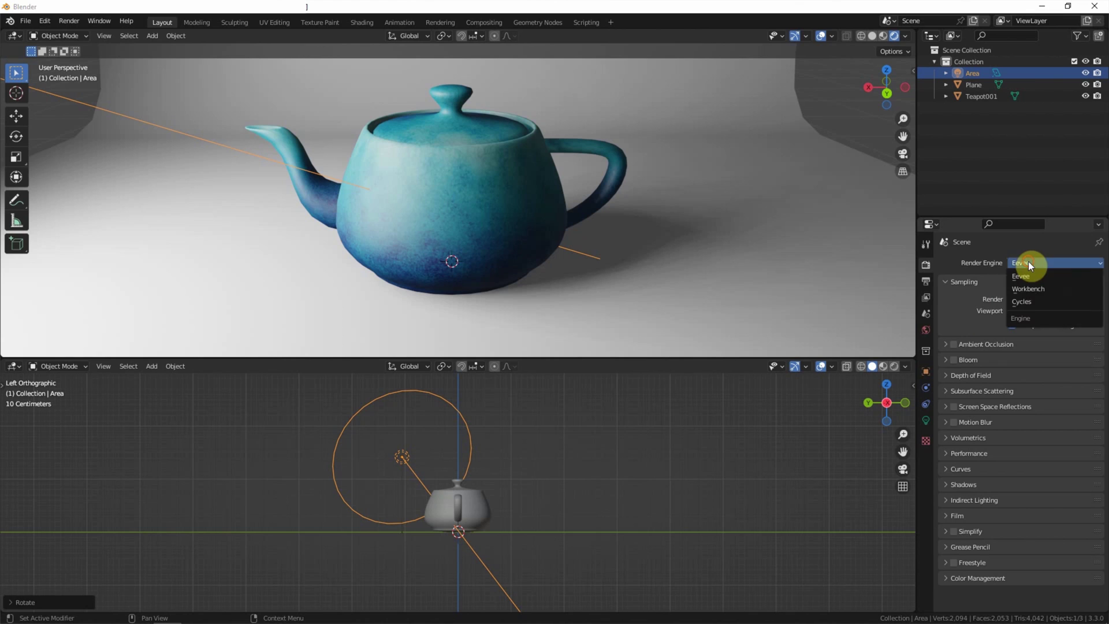
click(1023, 302)
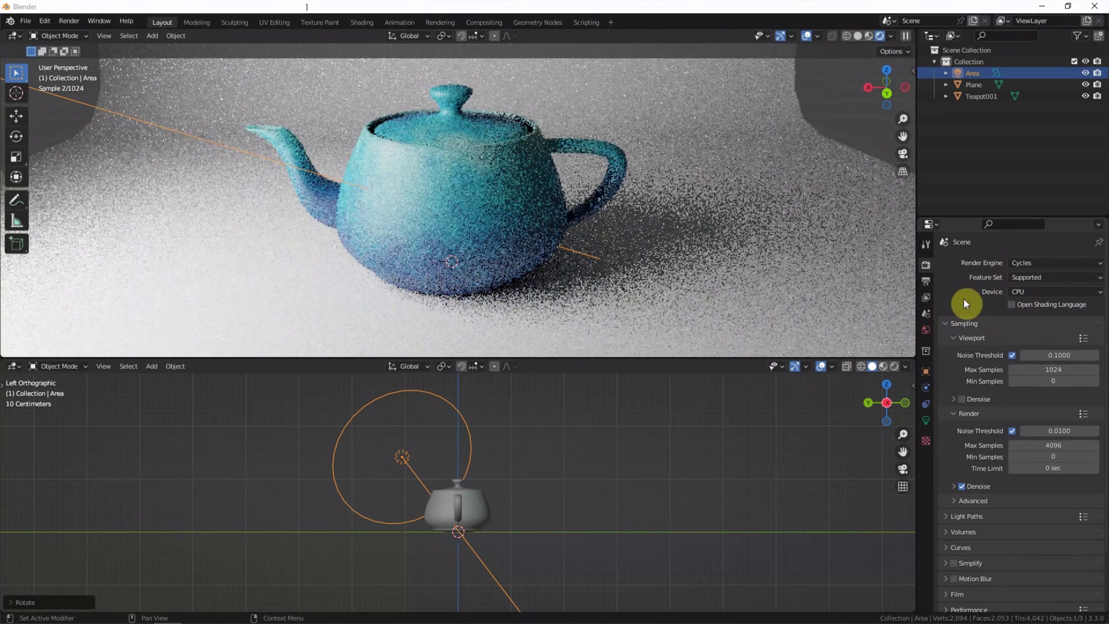